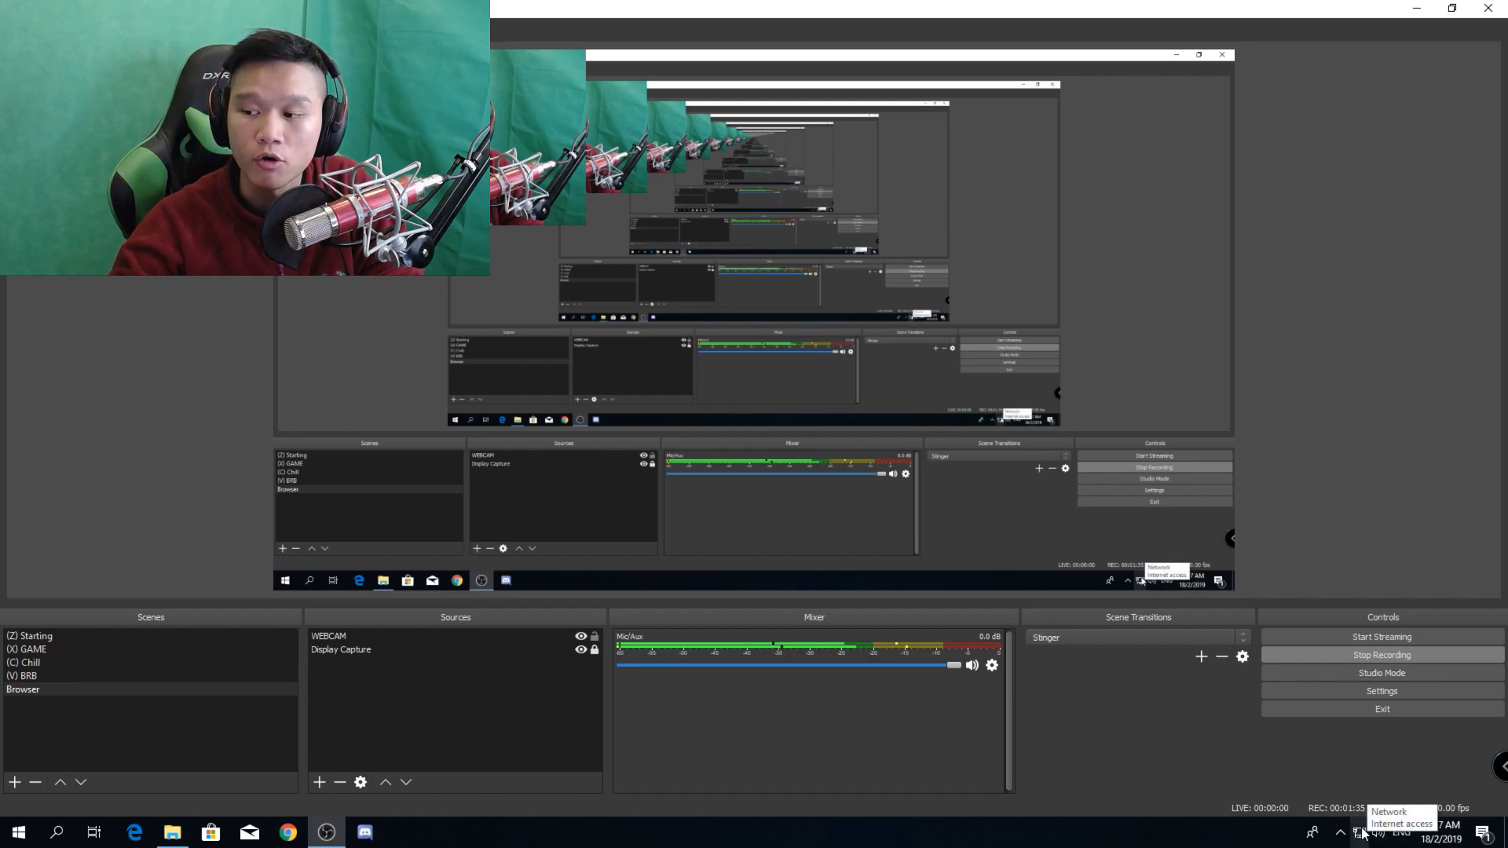
# Open the Windows network adapter connections and check the enable option of the Wi-Fi adapter
pyautogui.rightClick(1363, 833)
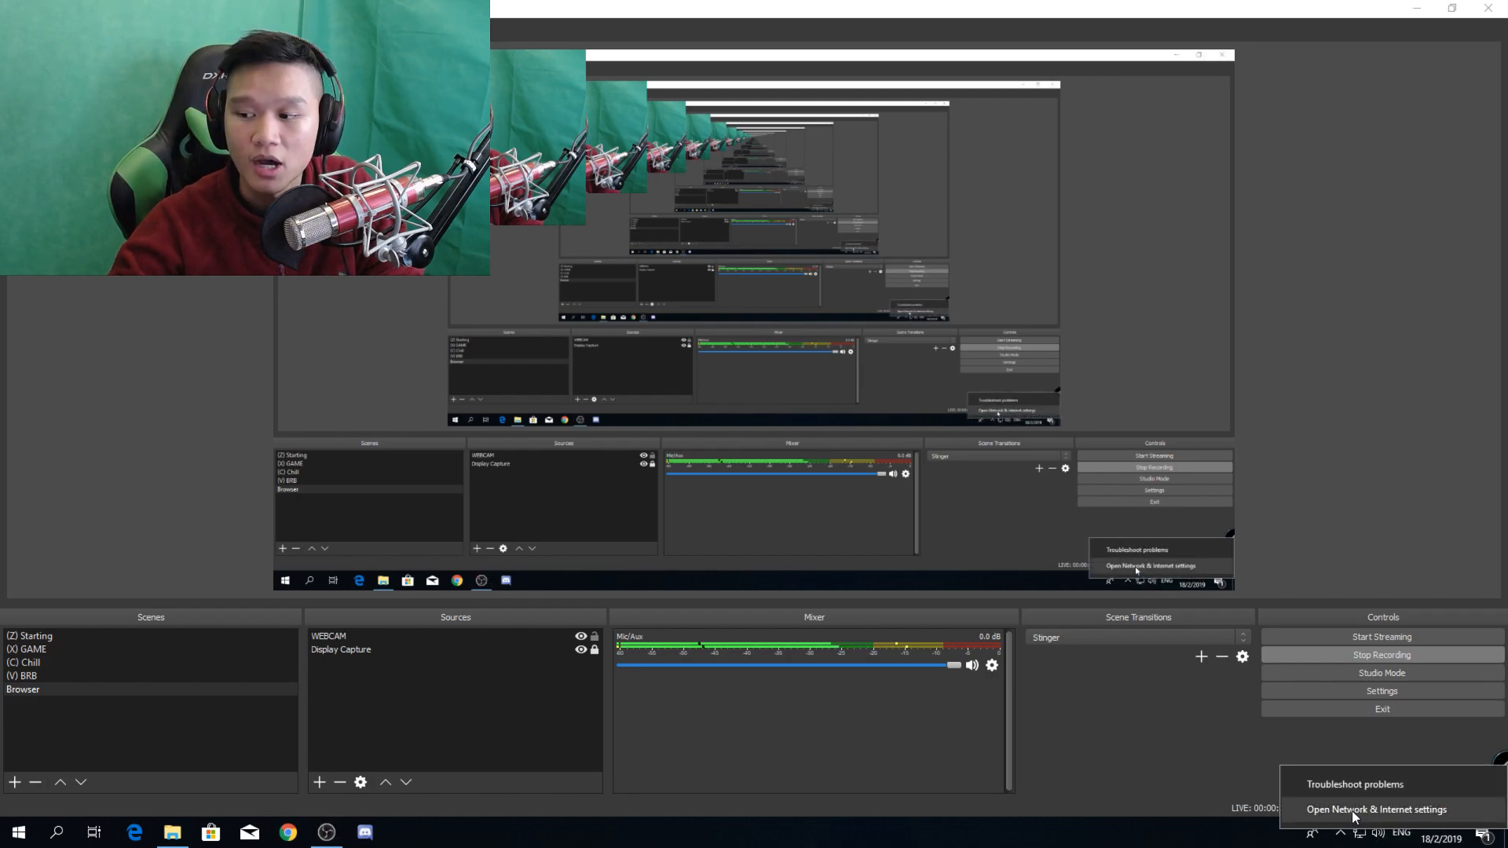
pyautogui.click(1353, 810)
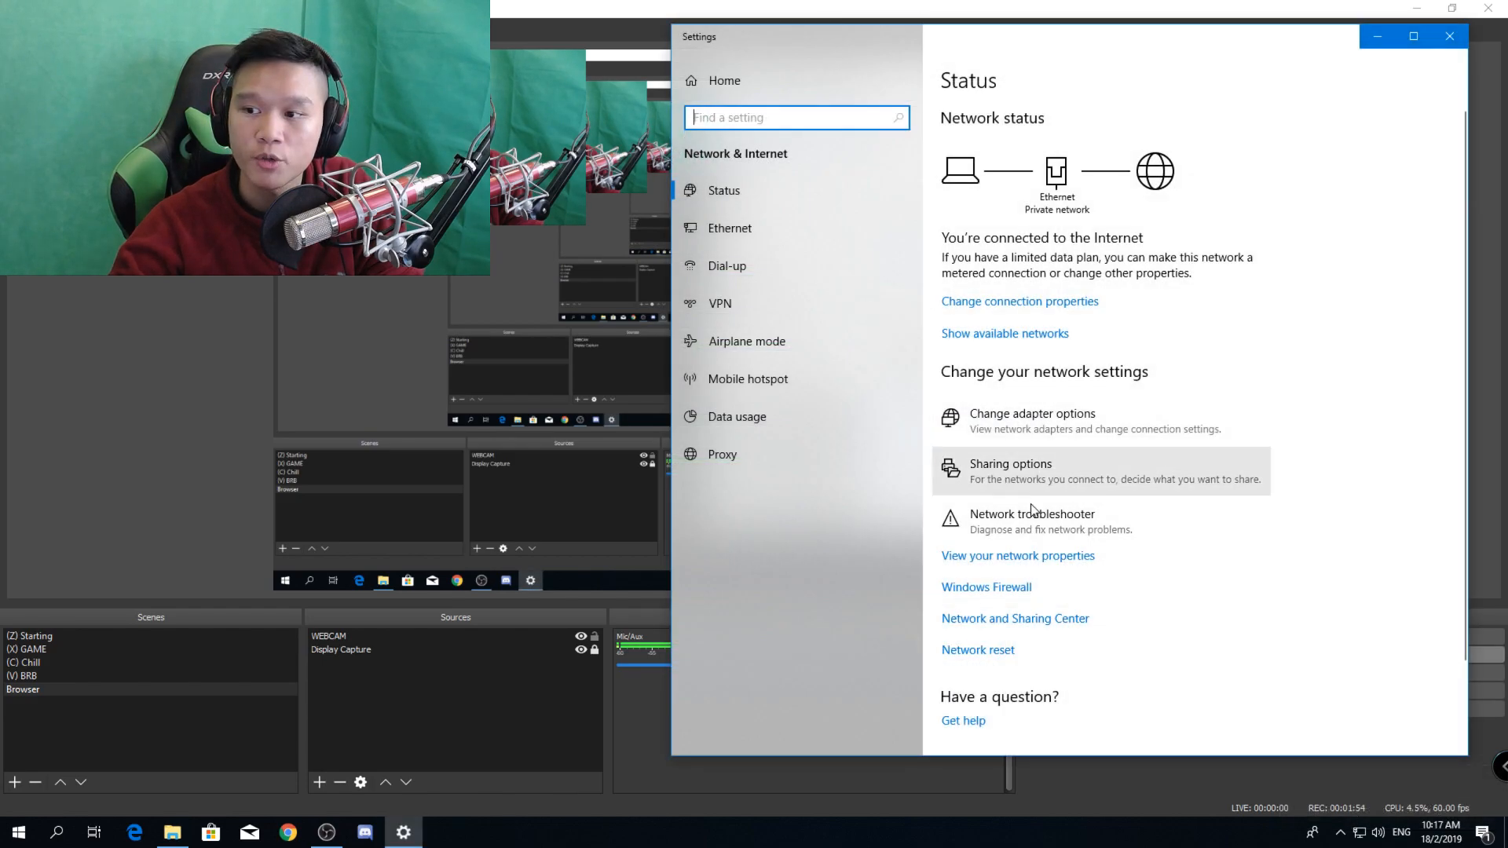
pyautogui.click(1031, 420)
pyautogui.moveTo(983, 125); pyautogui.dragTo(1276, 106)
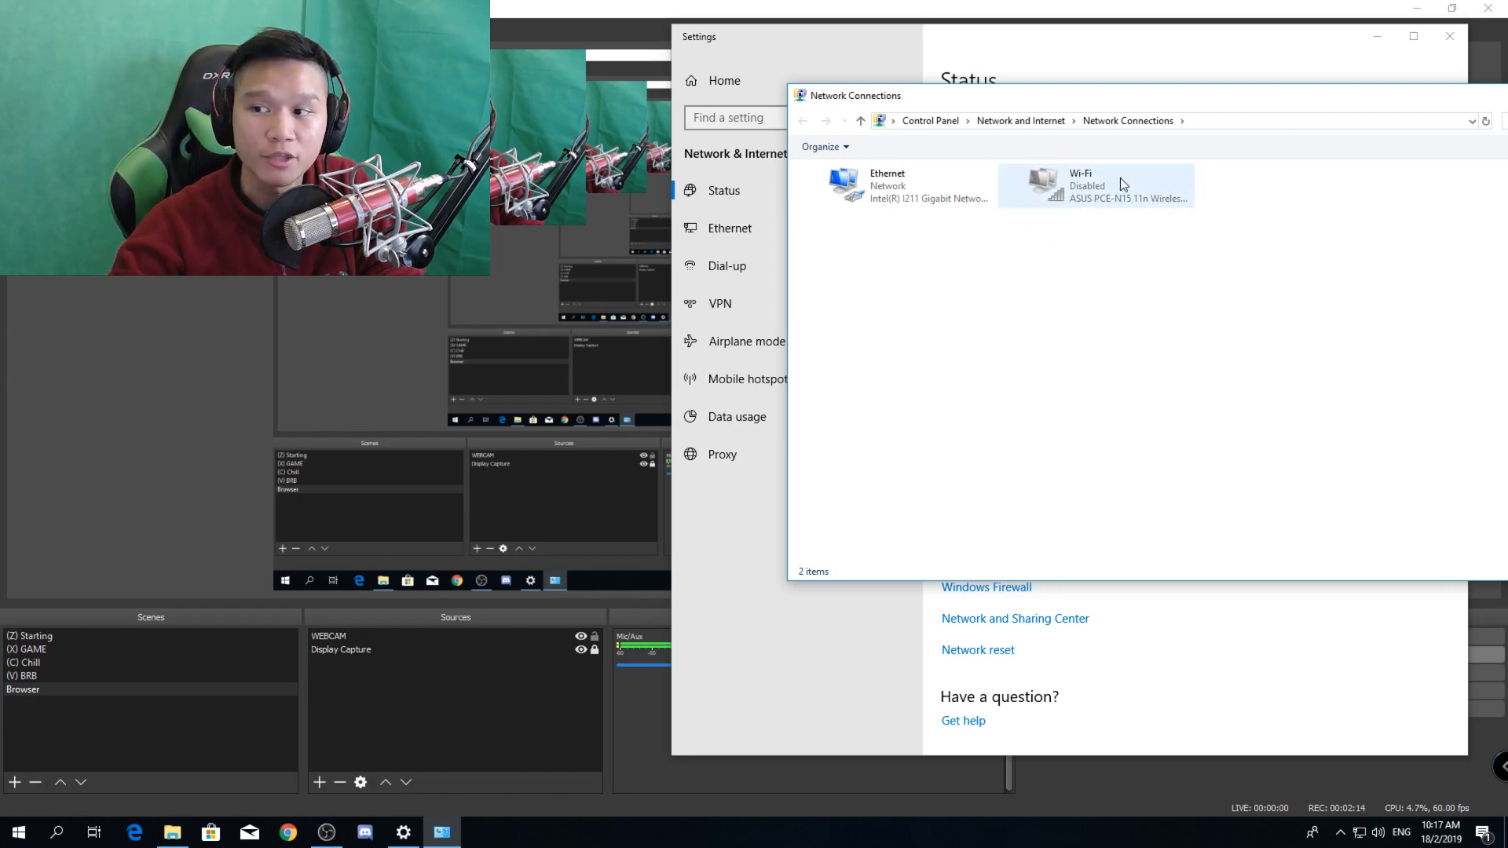
pyautogui.rightClick(1086, 187)
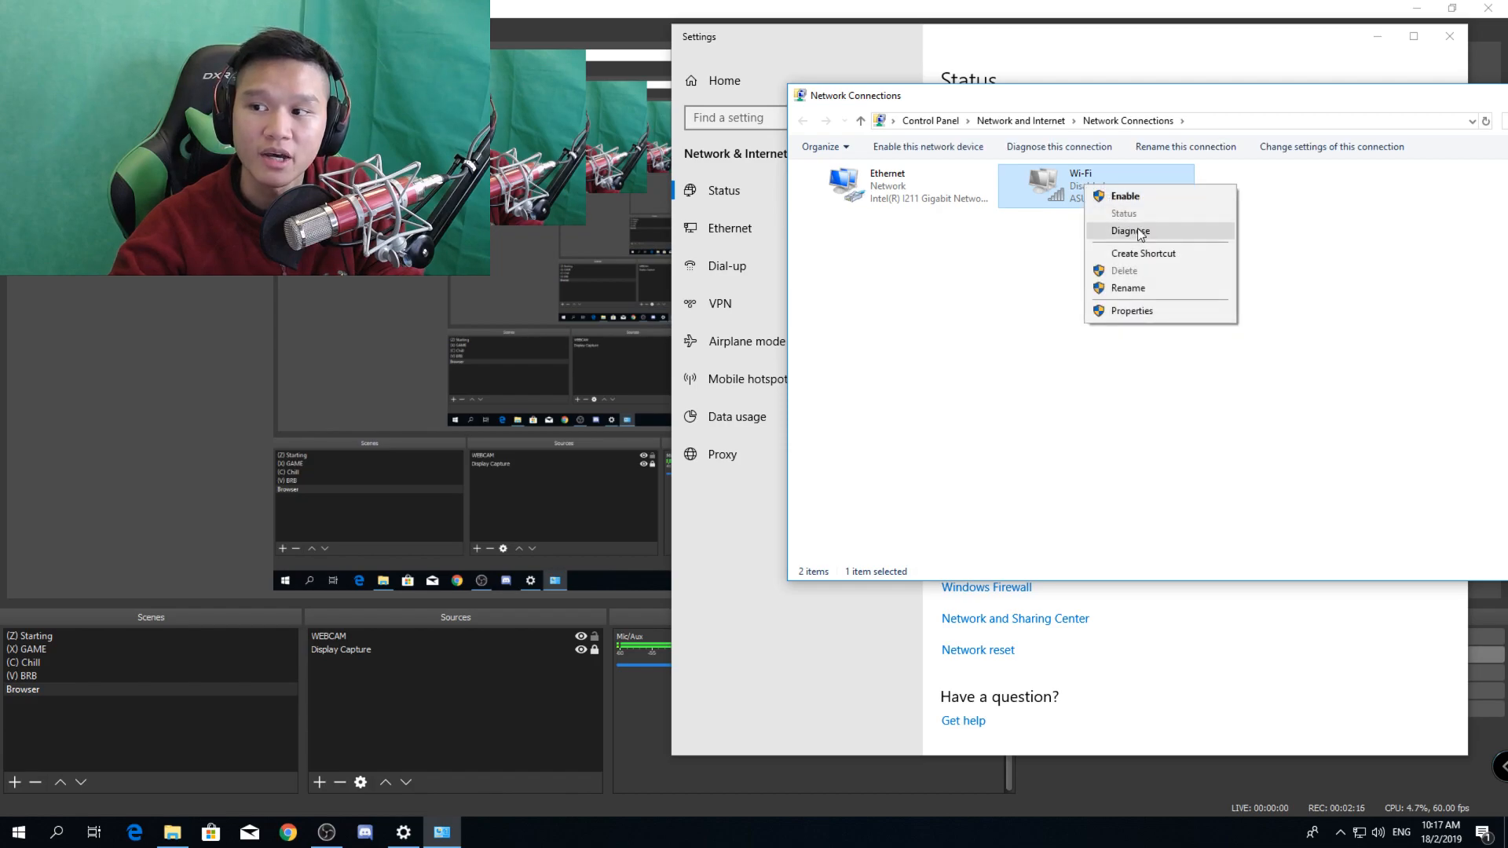
pyautogui.click(1137, 195)
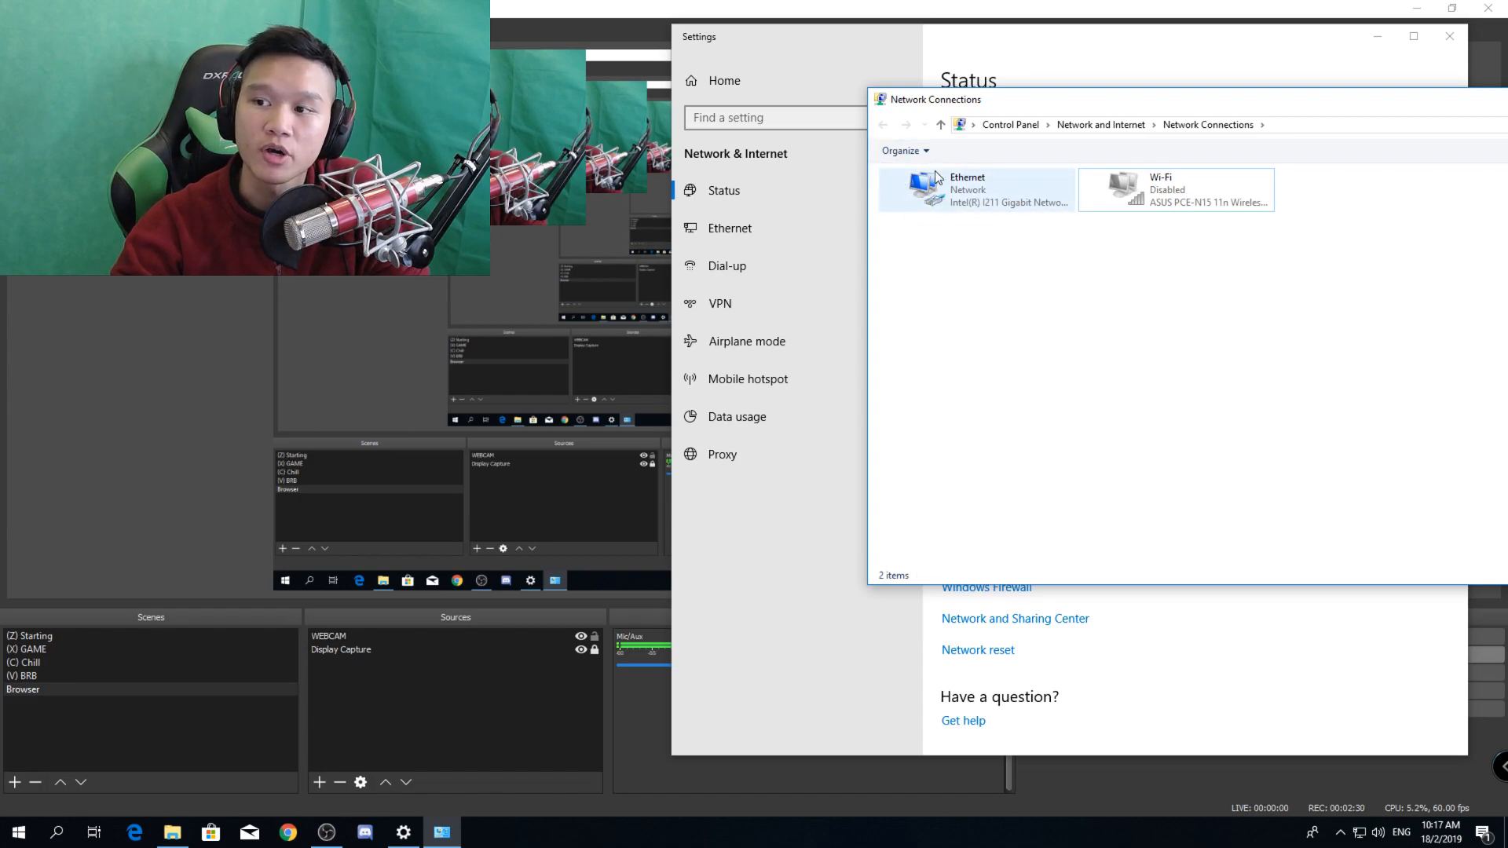
# Open the Ethernet adapter's status and properties, and go to the link speed settings in its hardware configuration
pyautogui.rightClick(963, 194)
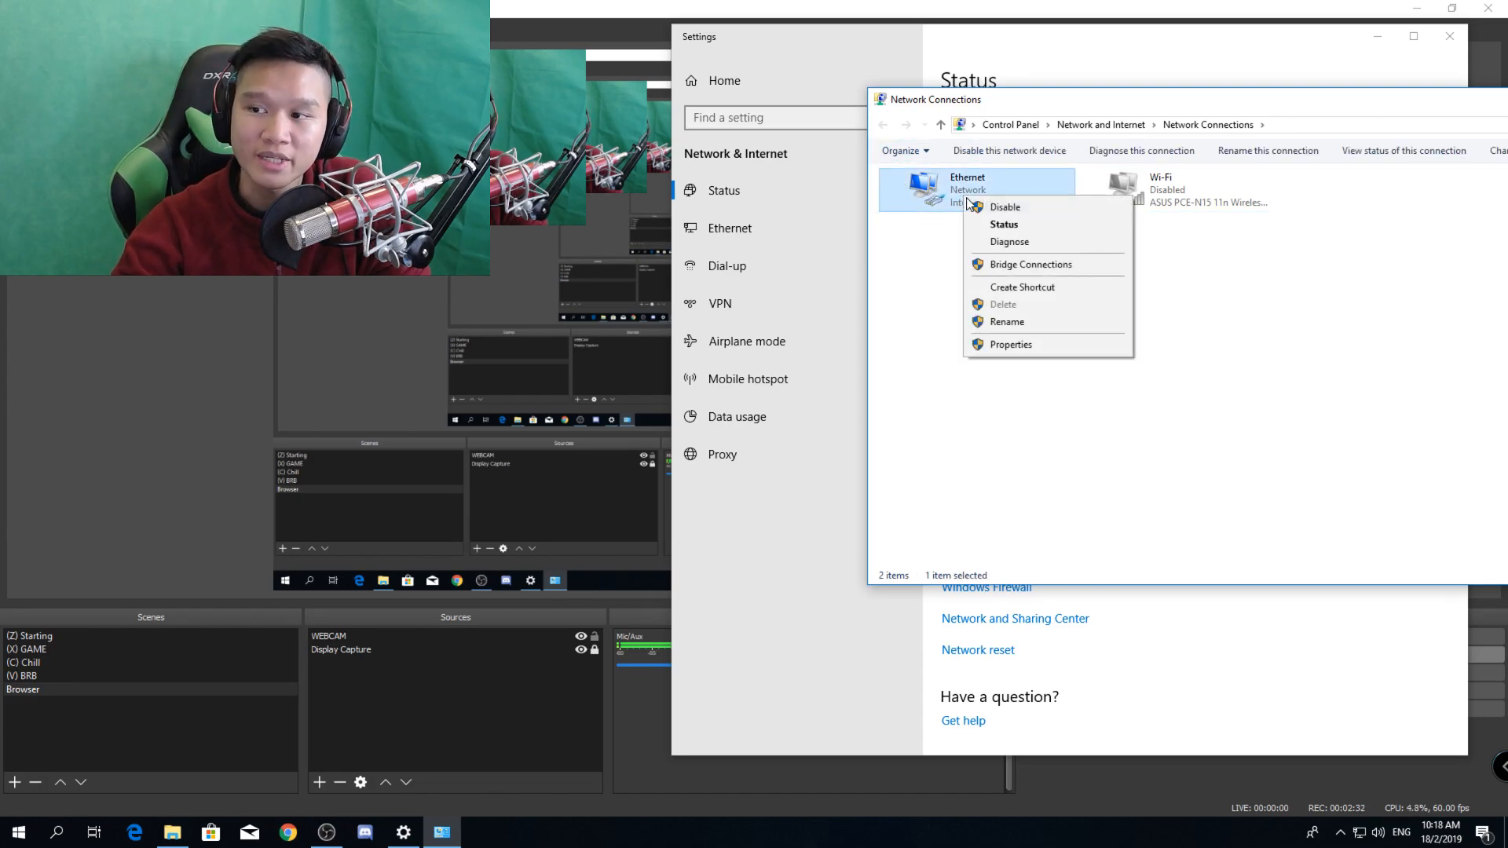
pyautogui.click(1002, 225)
pyautogui.moveTo(802, 265); pyautogui.dragTo(1143, 78)
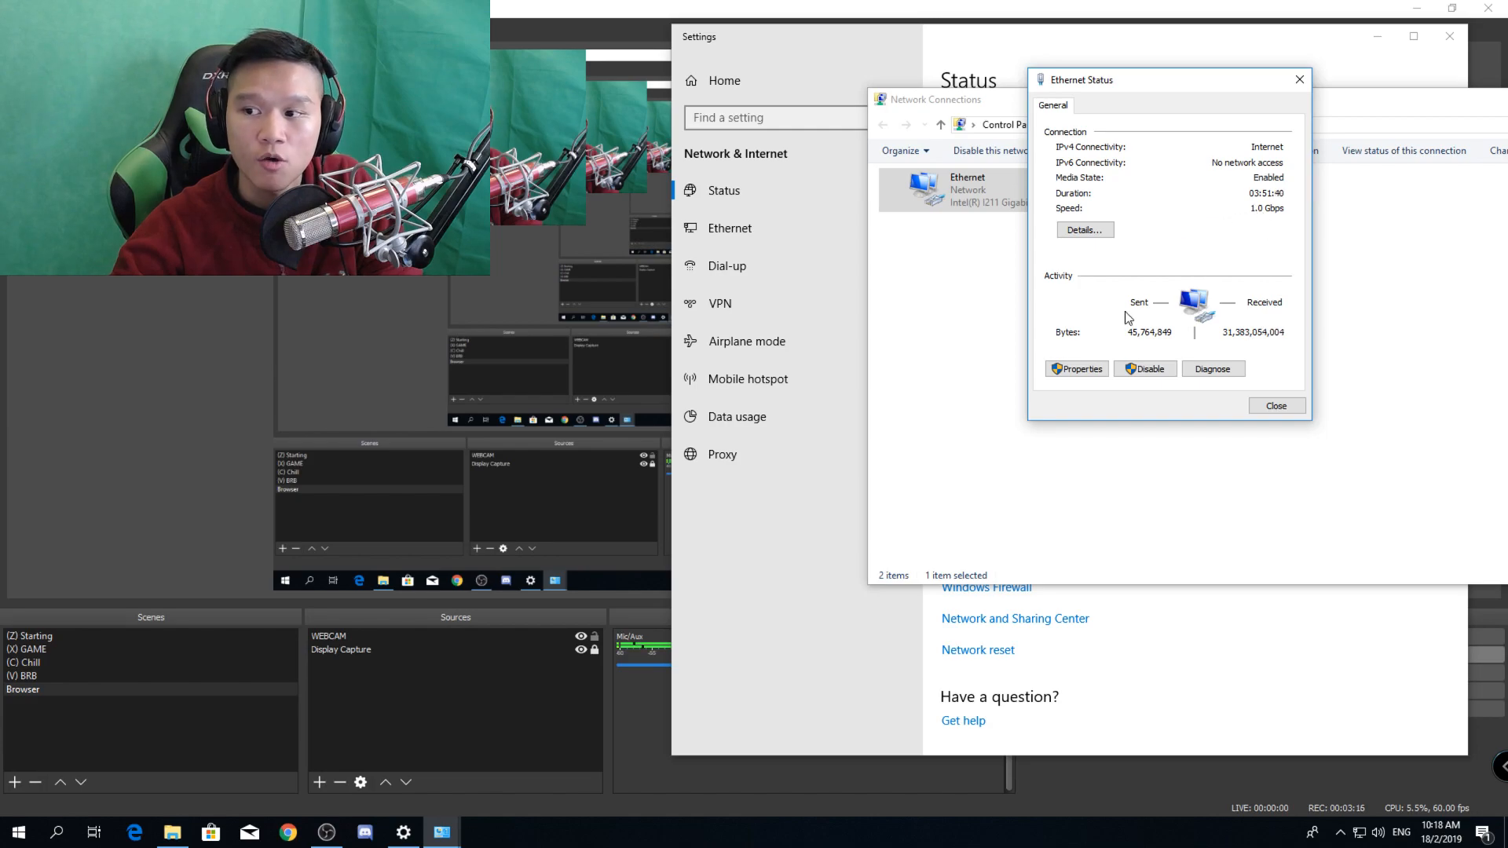
pyautogui.click(1097, 370)
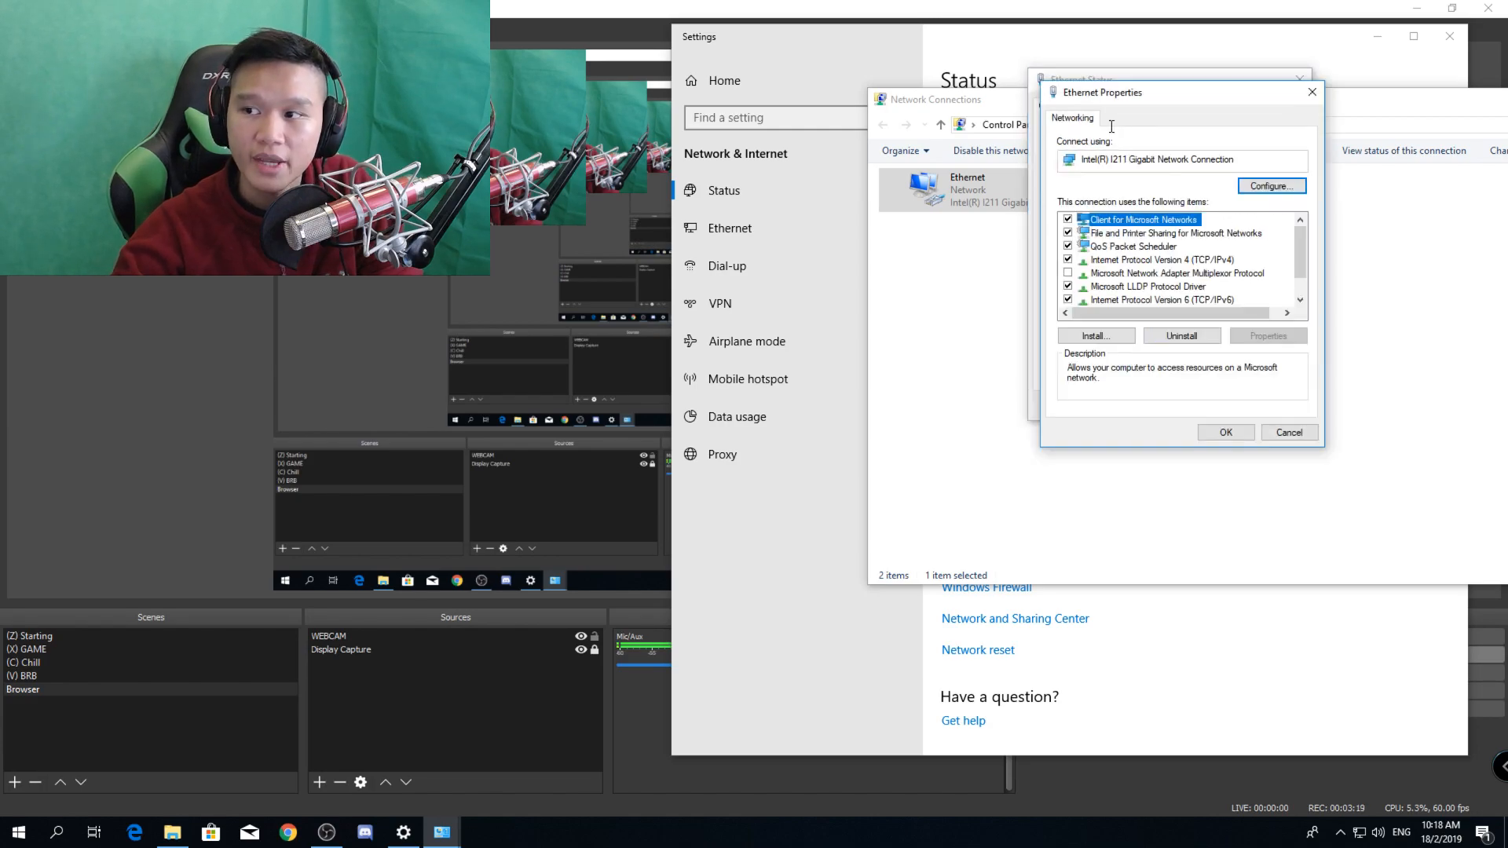
pyautogui.click(1268, 186)
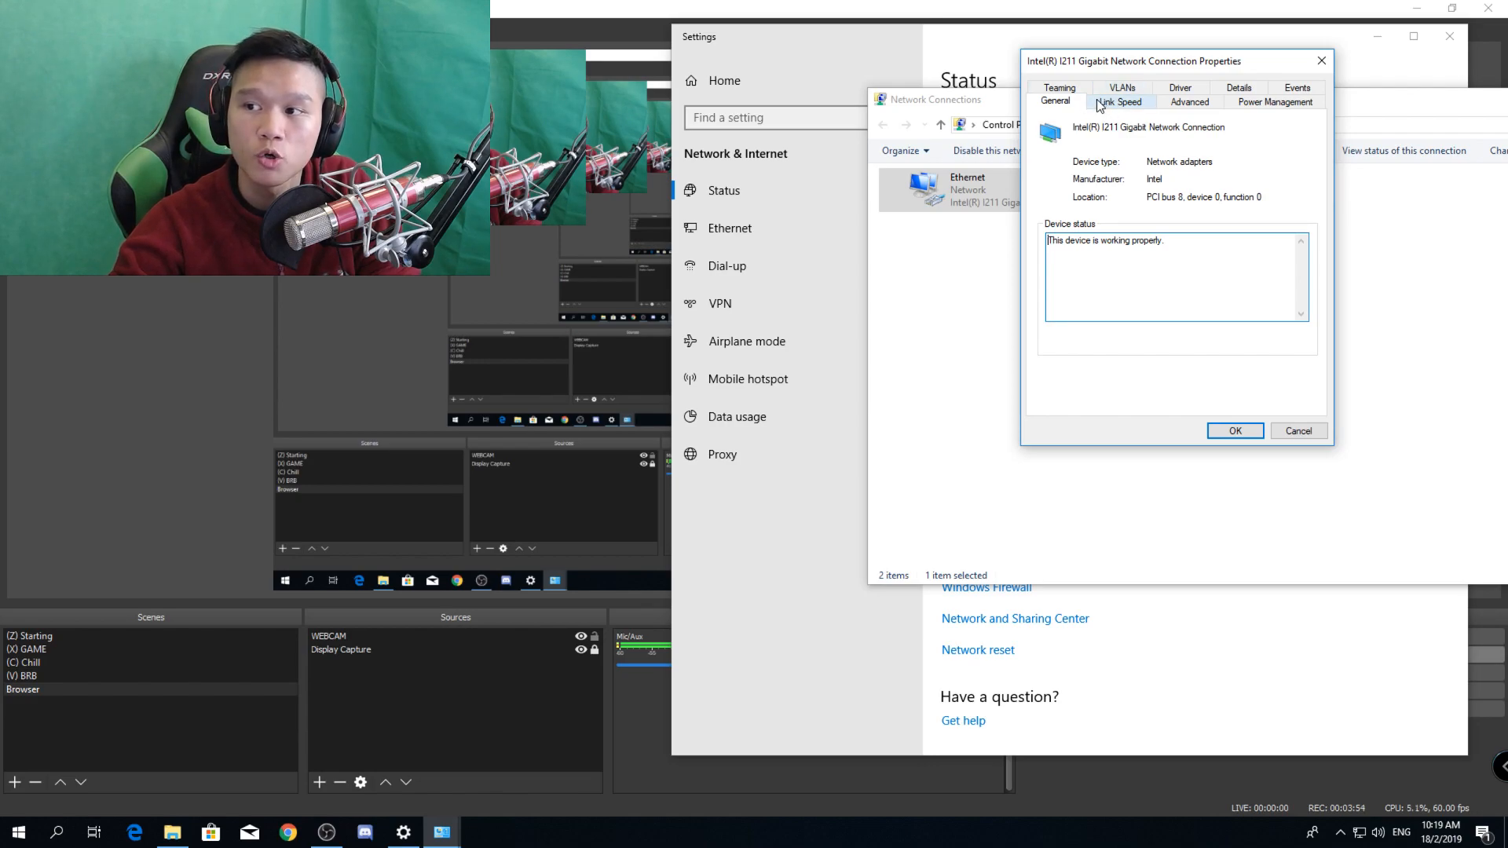
pyautogui.click(1129, 104)
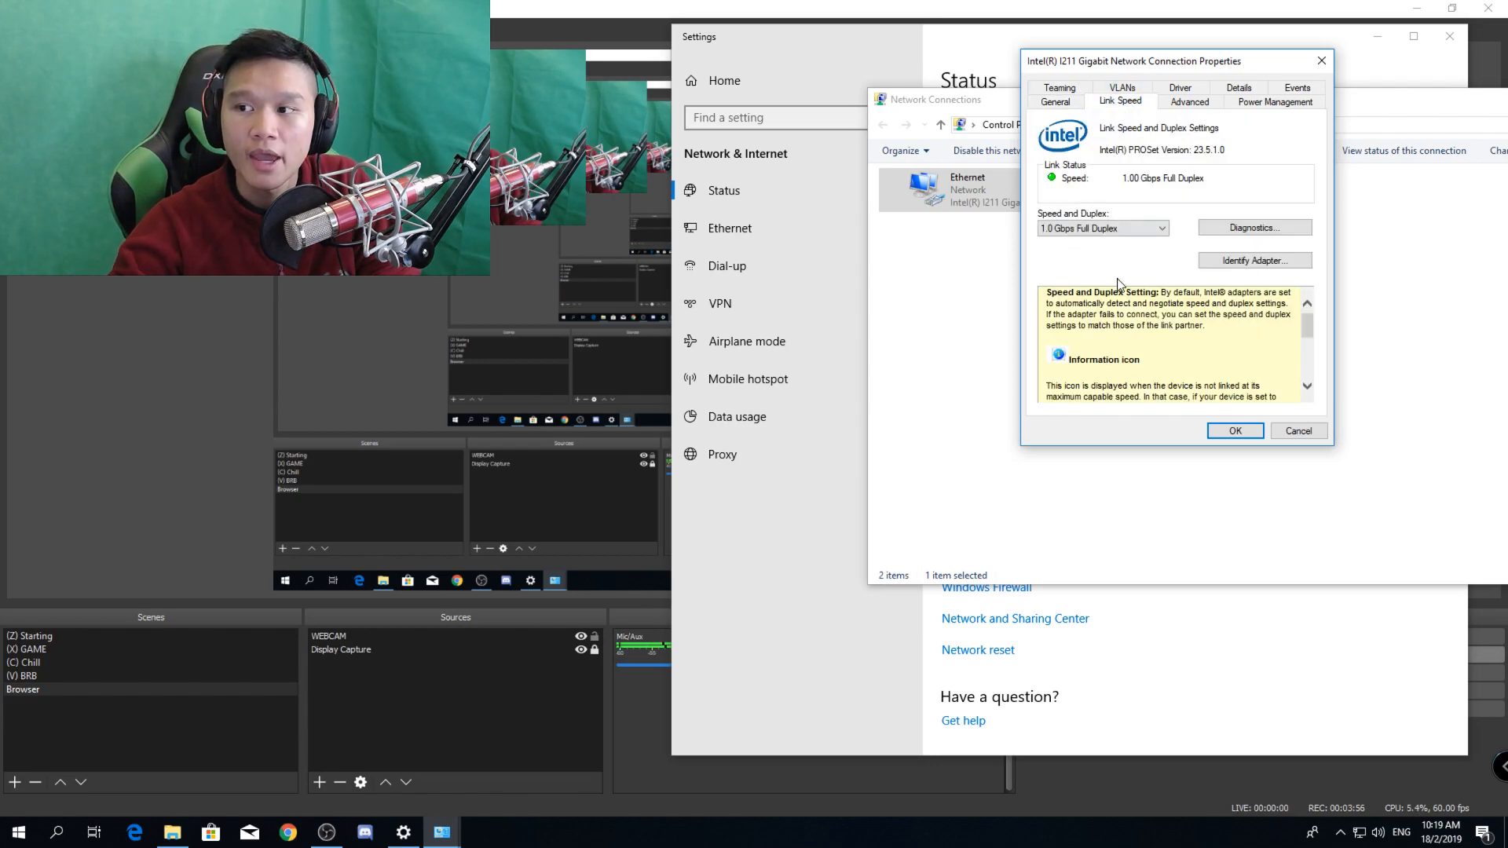
# Review the adapter's Speed and Duplex options, leave 1.0 Gbps Full Duplex selected and confirm the adapter properties
pyautogui.click(1115, 229)
pyautogui.click(1115, 228)
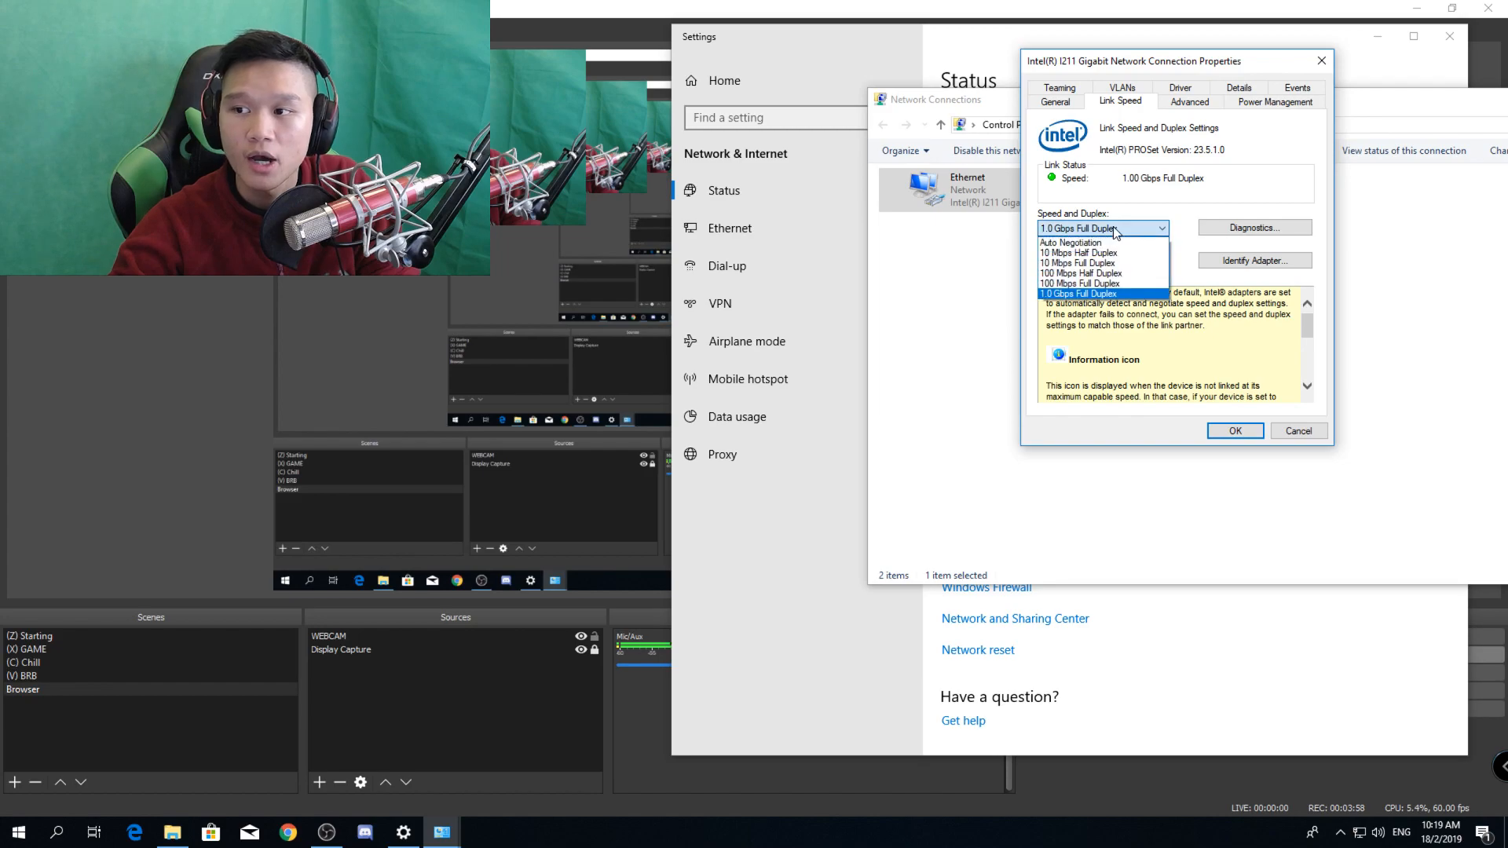
pyautogui.click(1115, 229)
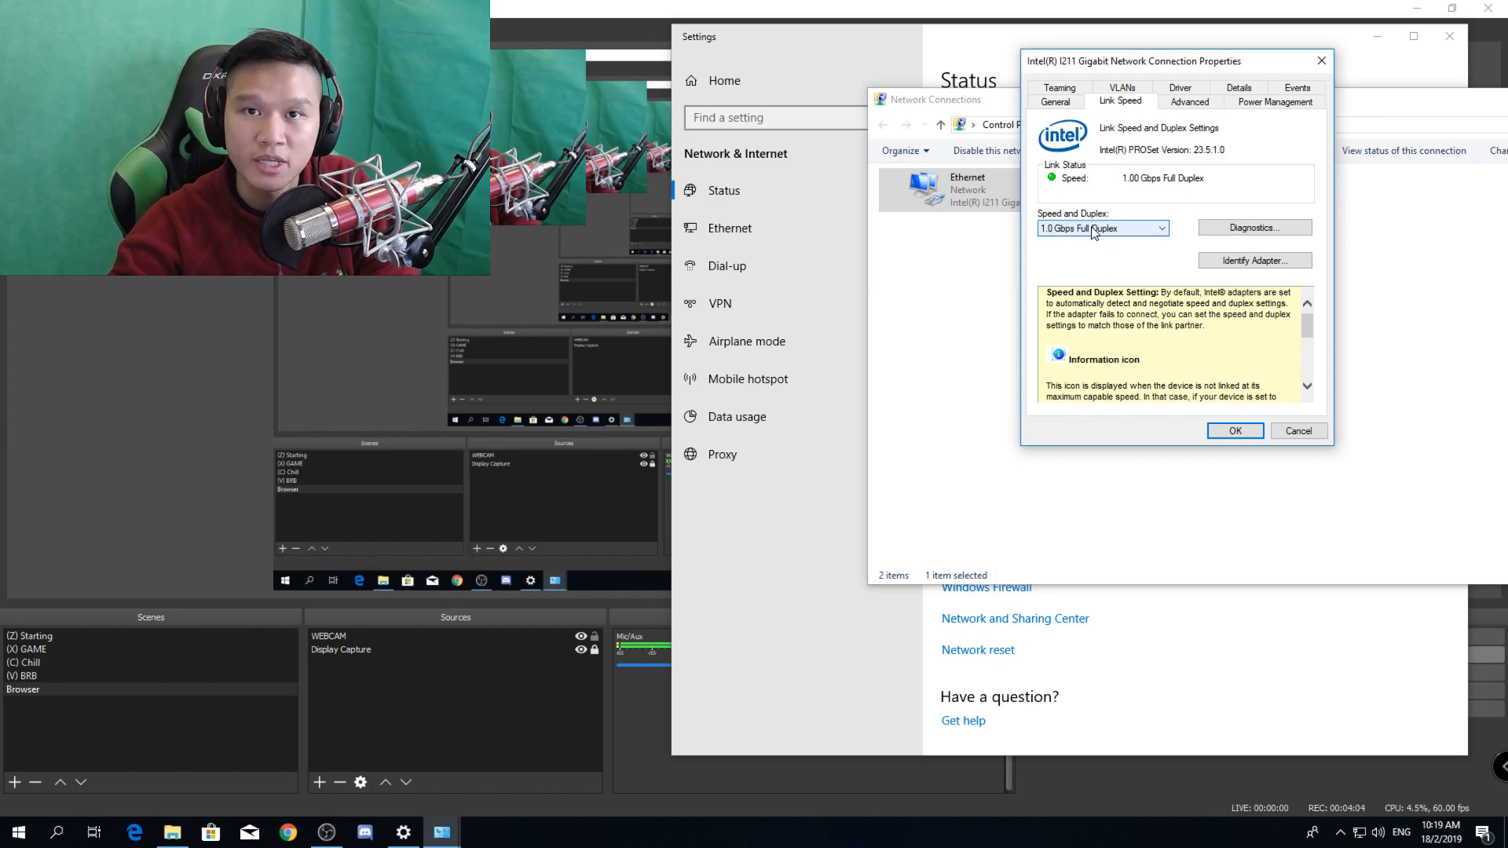
pyautogui.click(1092, 230)
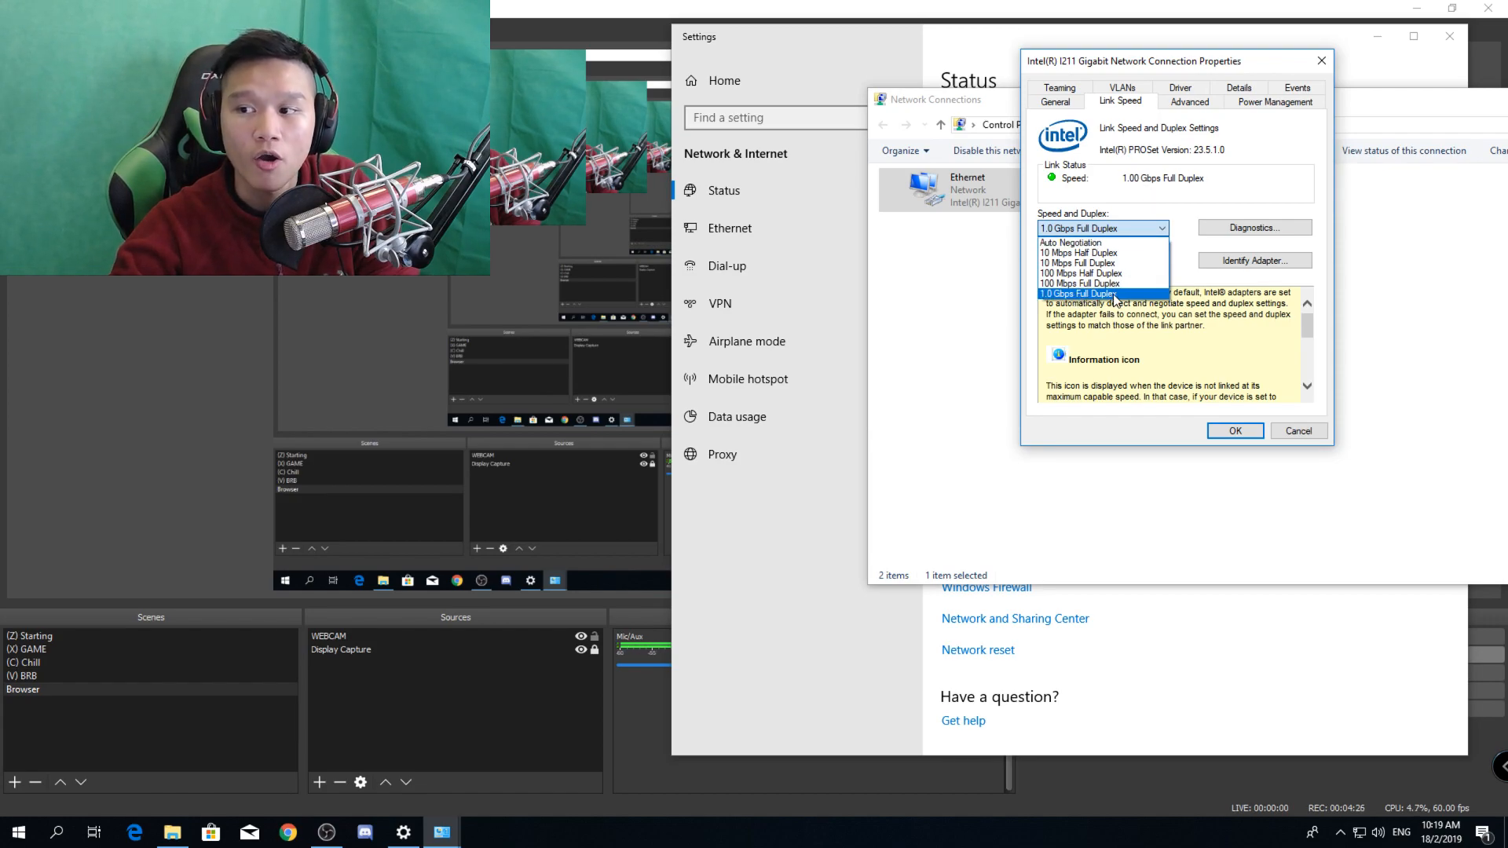
pyautogui.click(1126, 197)
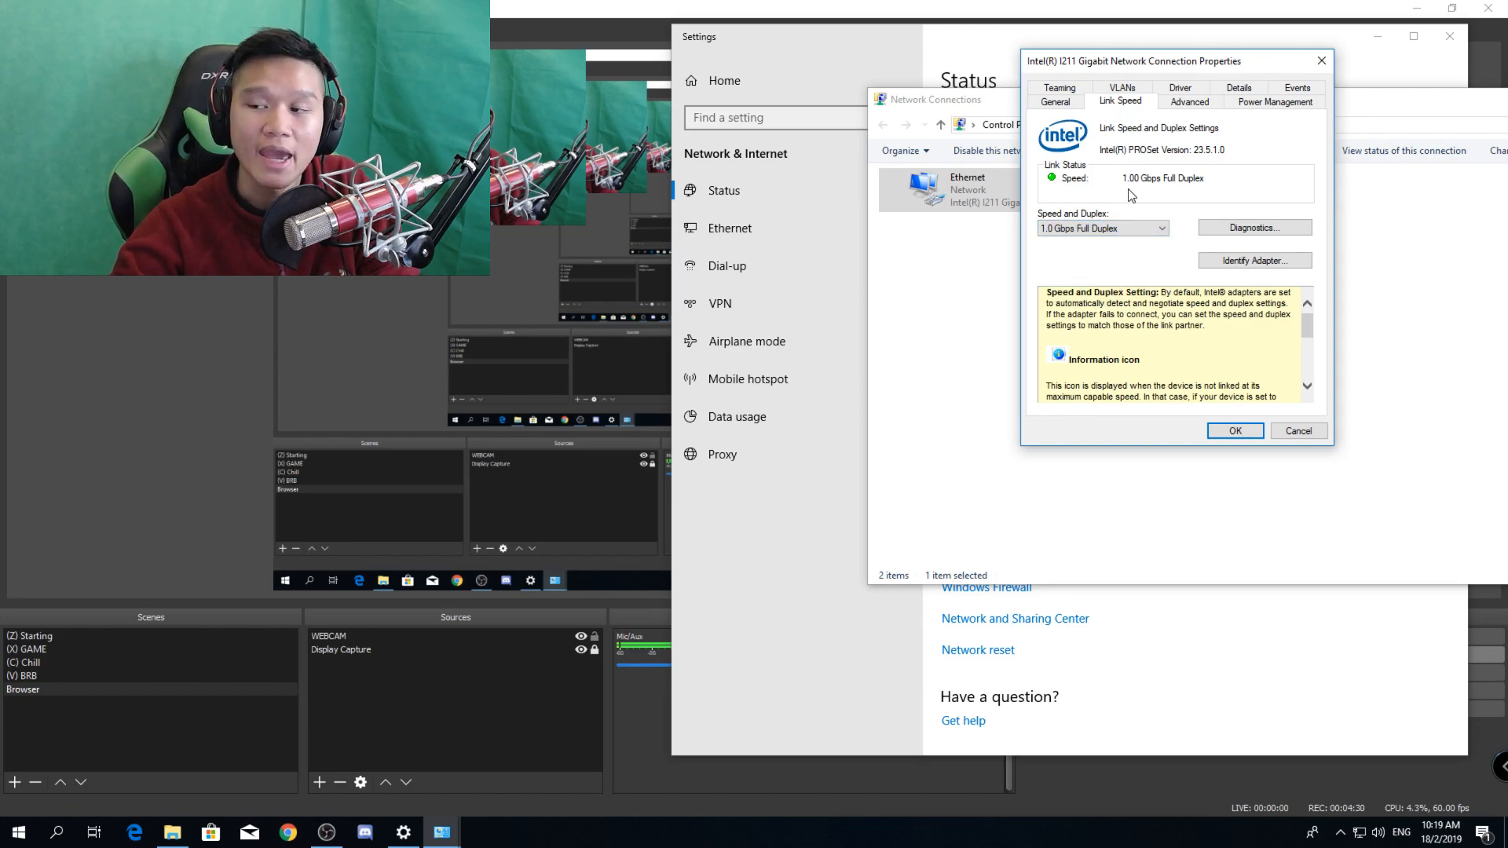
pyautogui.click(1235, 431)
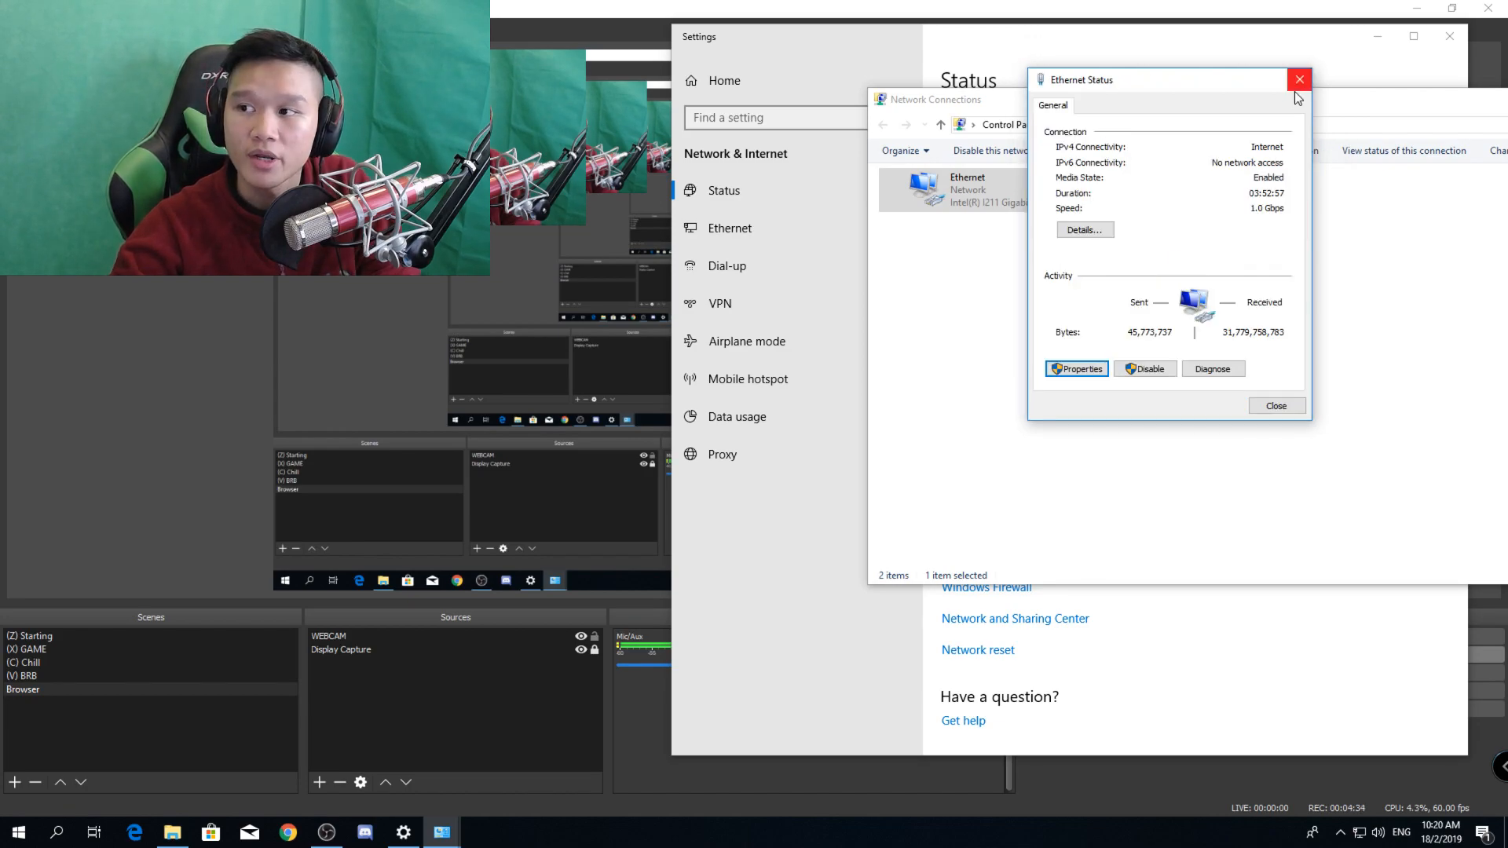
# Close the Ethernet status, Network Connections and Windows Settings windows
pyautogui.click(1298, 79)
pyautogui.moveTo(1327, 101); pyautogui.dragTo(990, 100)
pyautogui.click(1396, 99)
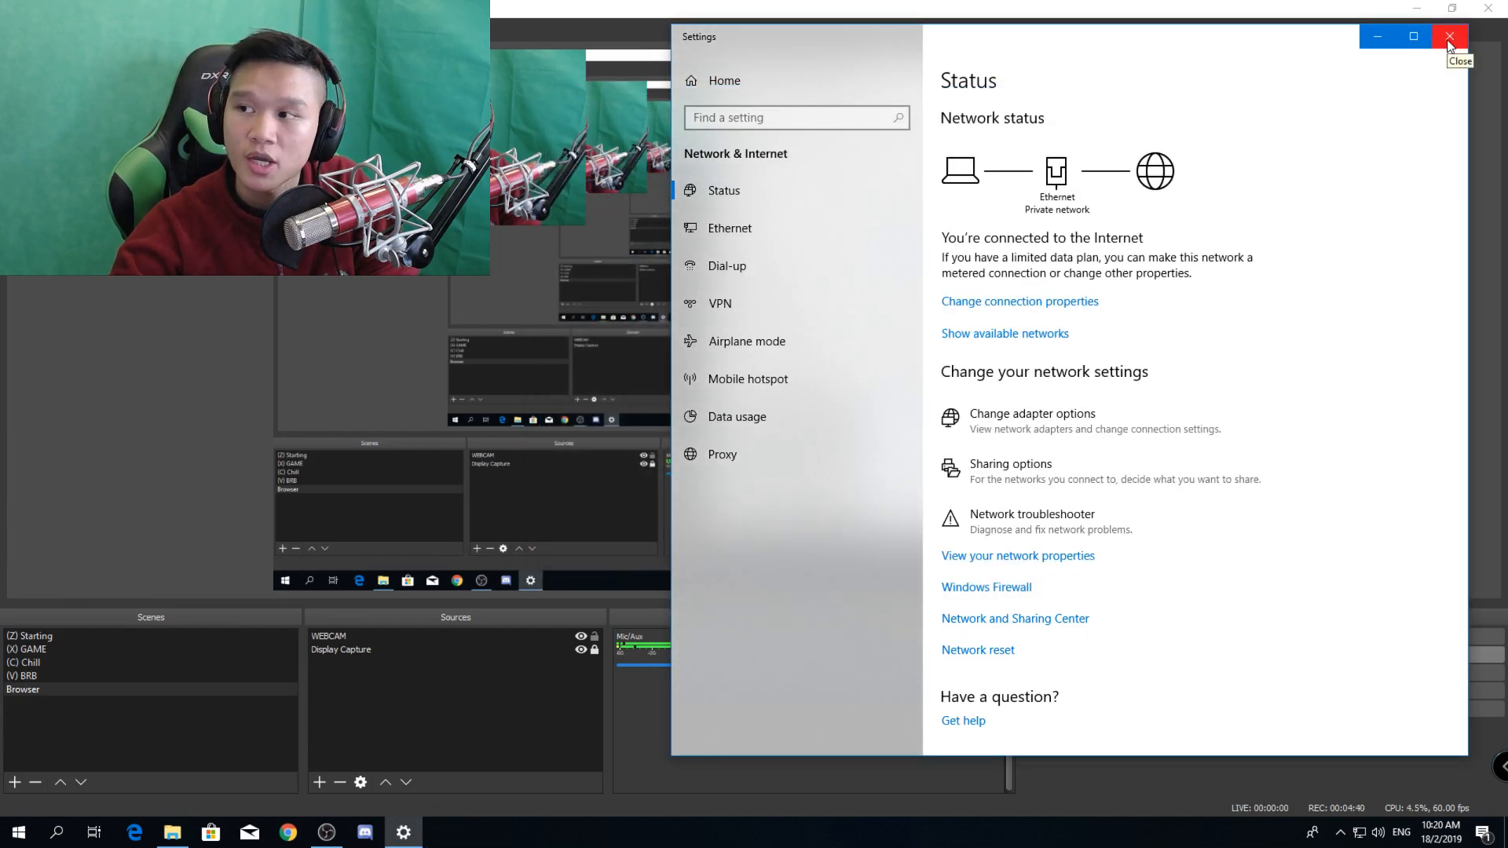
pyautogui.click(1449, 38)
# Open Task Manager
pyautogui.rightClick(847, 833)
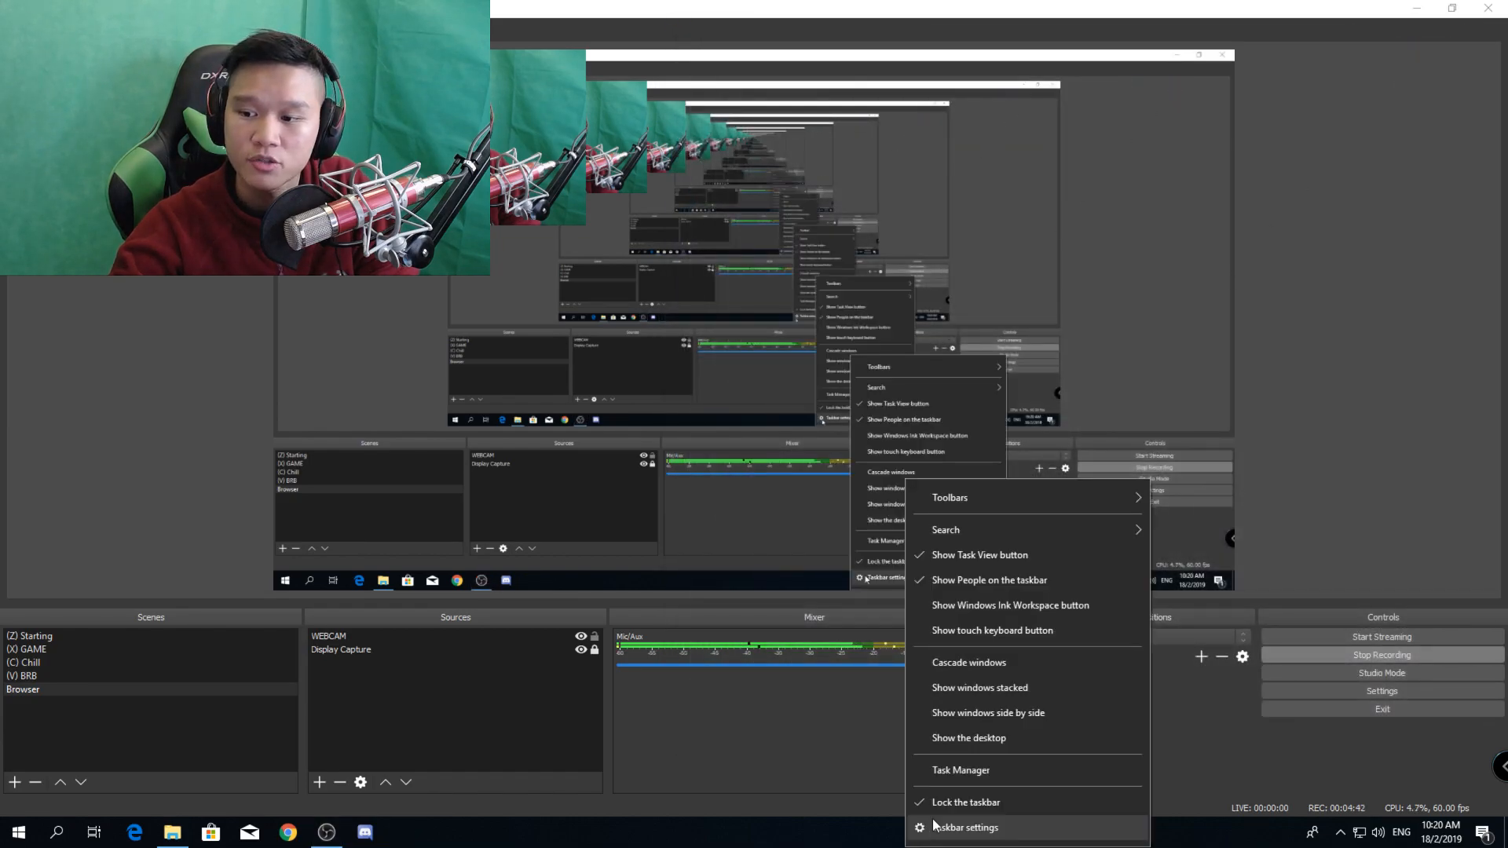
pyautogui.click(903, 771)
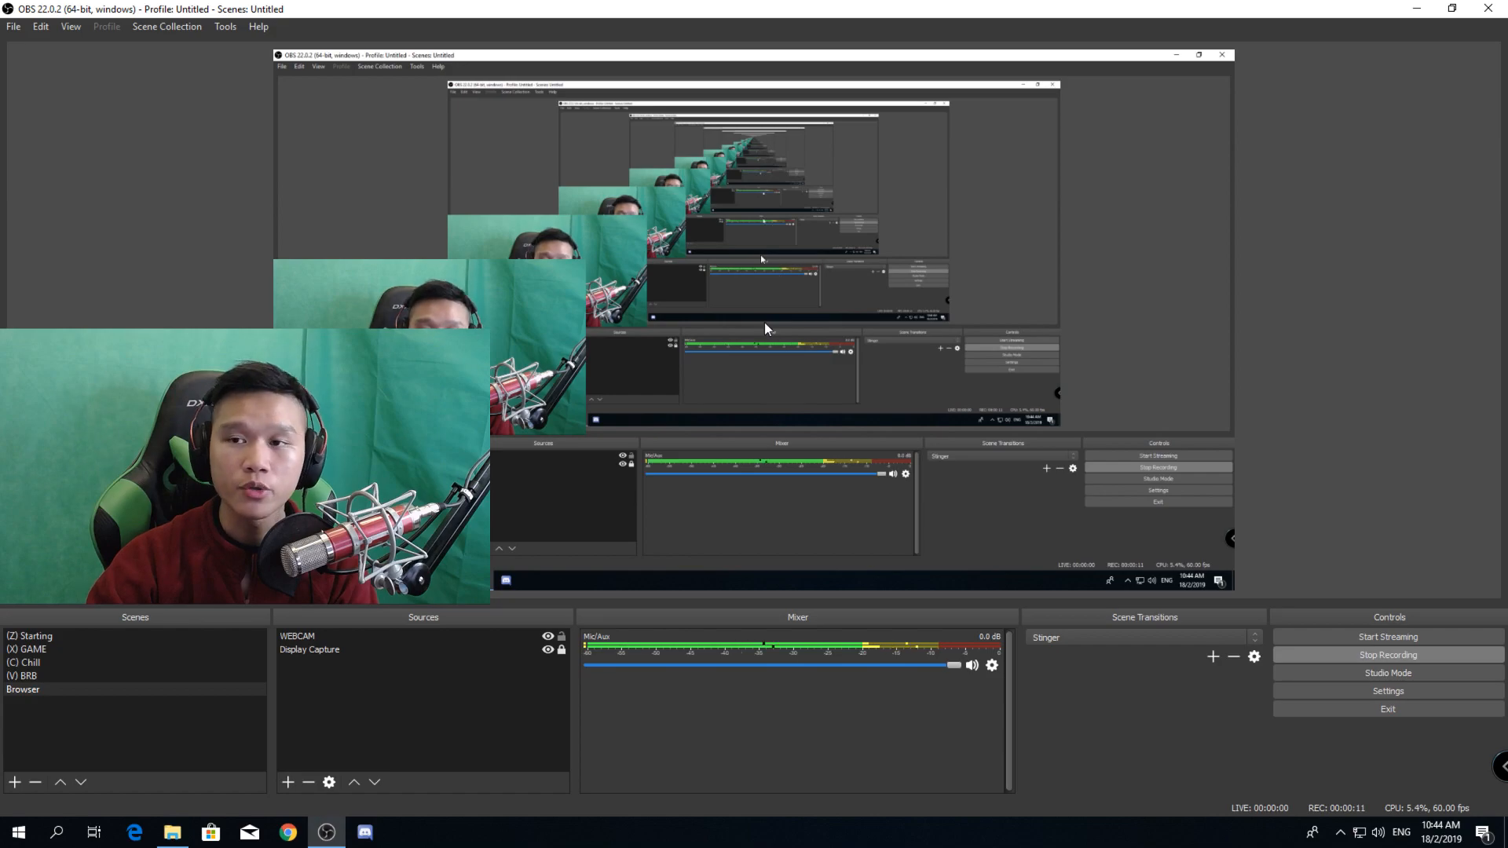
# Open the OBS Stats window and reposition it over the preview to examine rendering, encoding and dropped-frame statistics
pyautogui.click(70, 27)
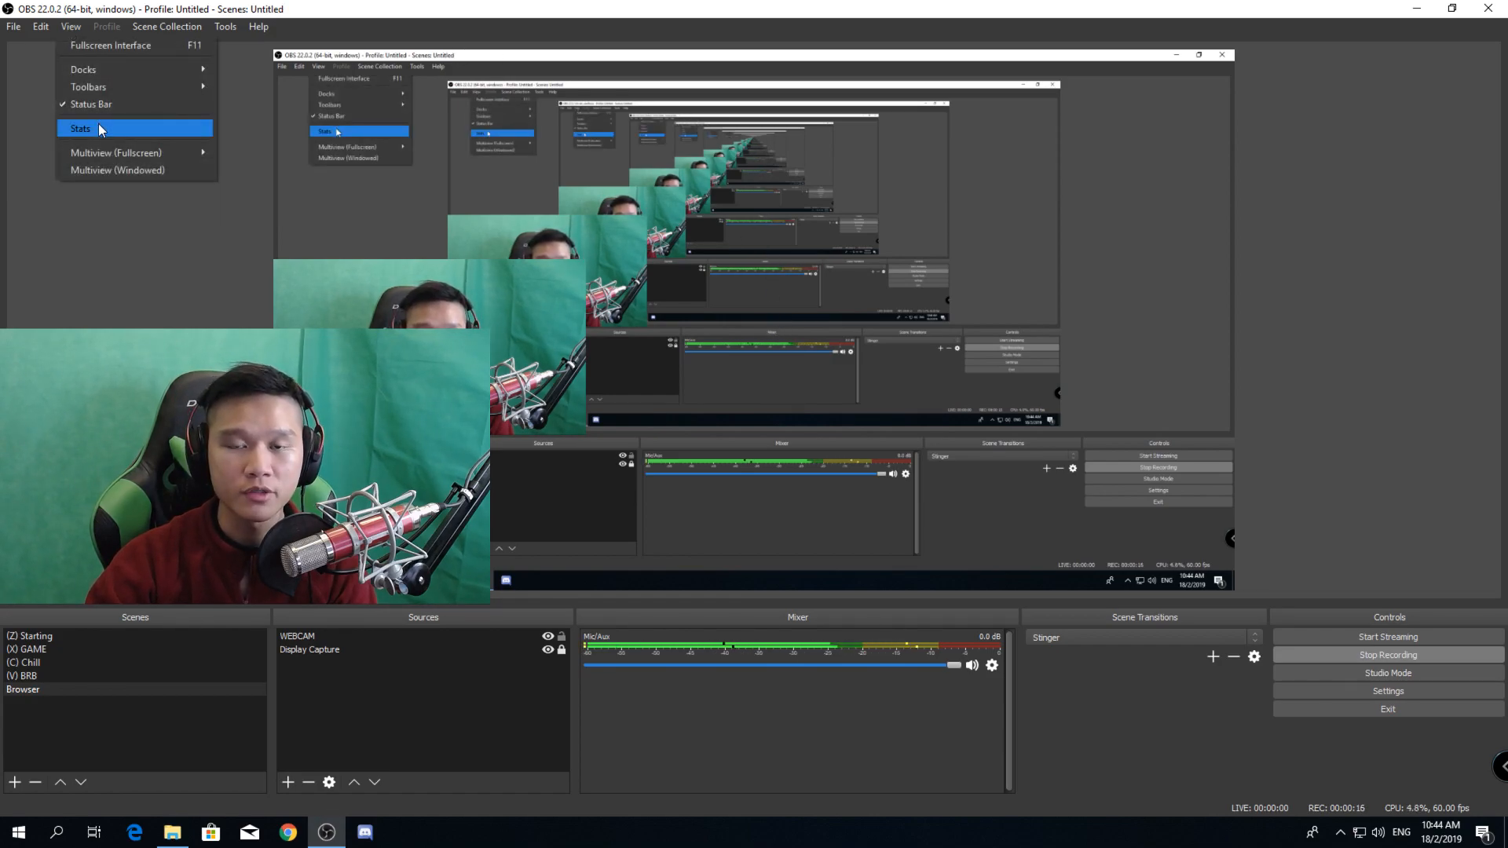
pyautogui.click(95, 126)
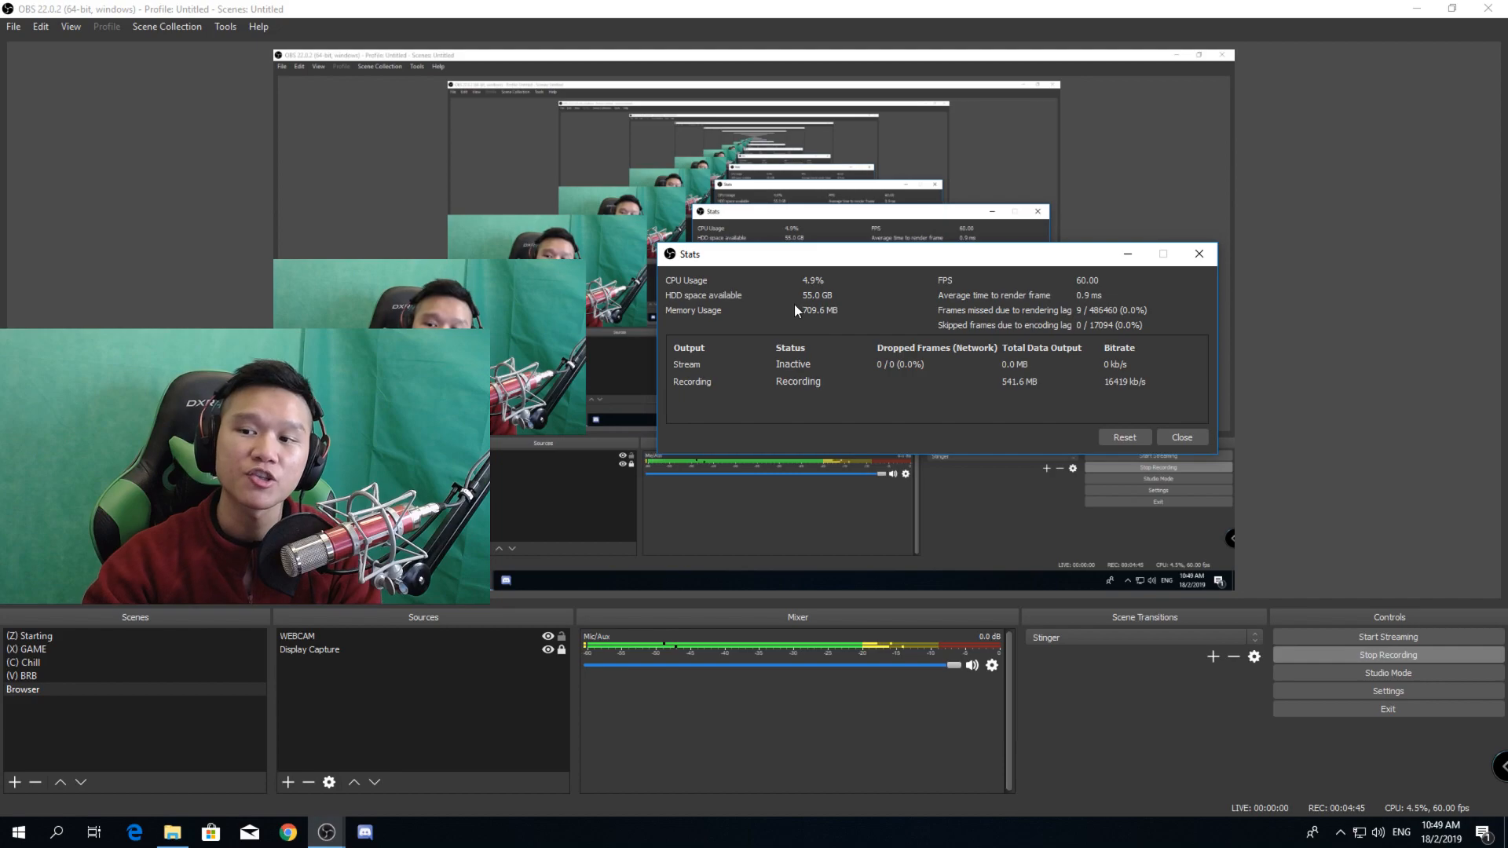
pyautogui.moveTo(799, 257); pyautogui.dragTo(778, 189)
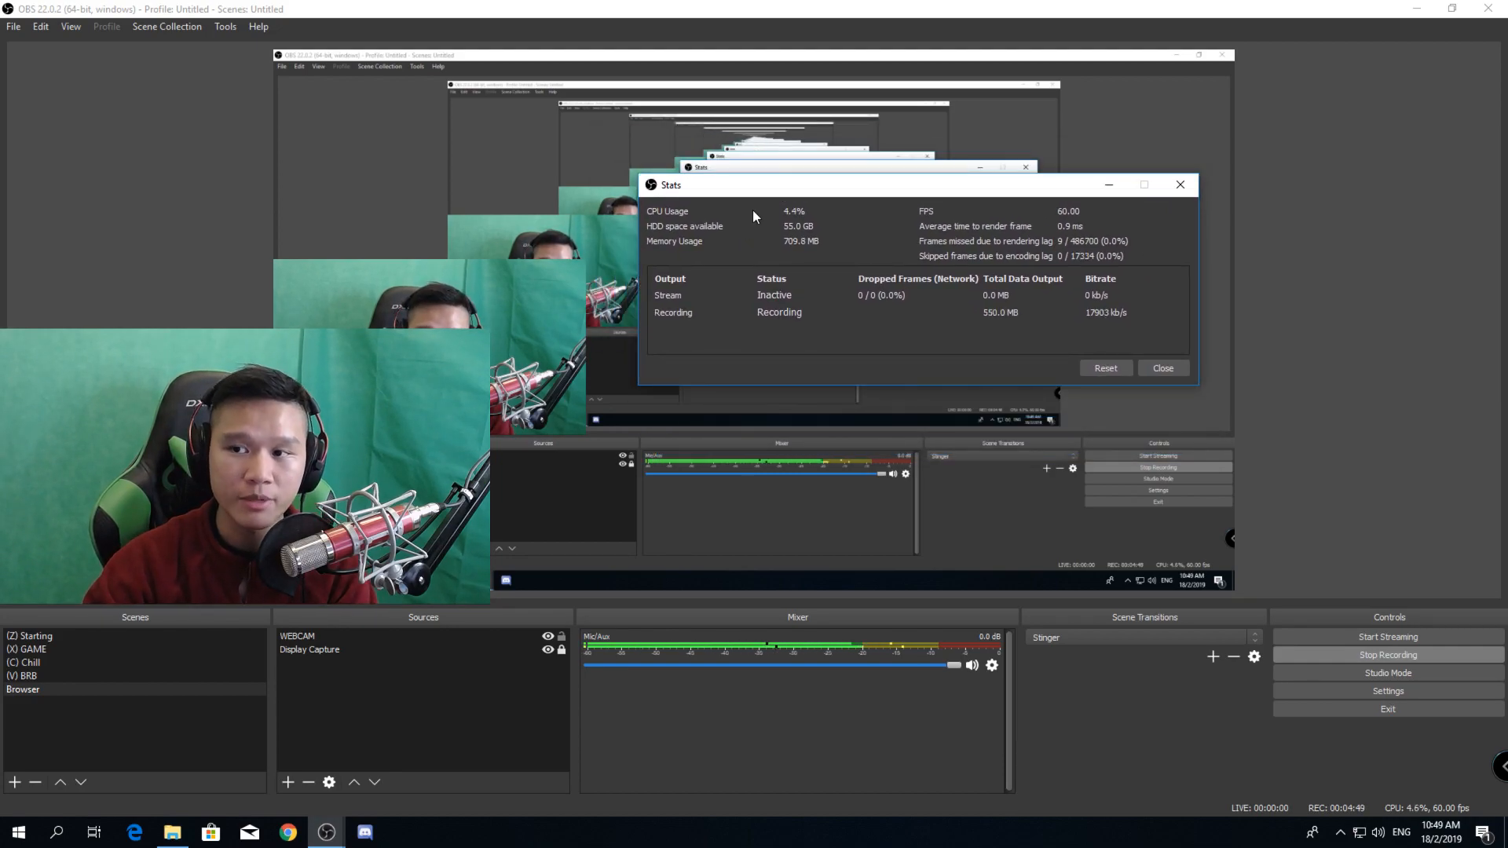
pyautogui.moveTo(760, 192); pyautogui.dragTo(756, 256)
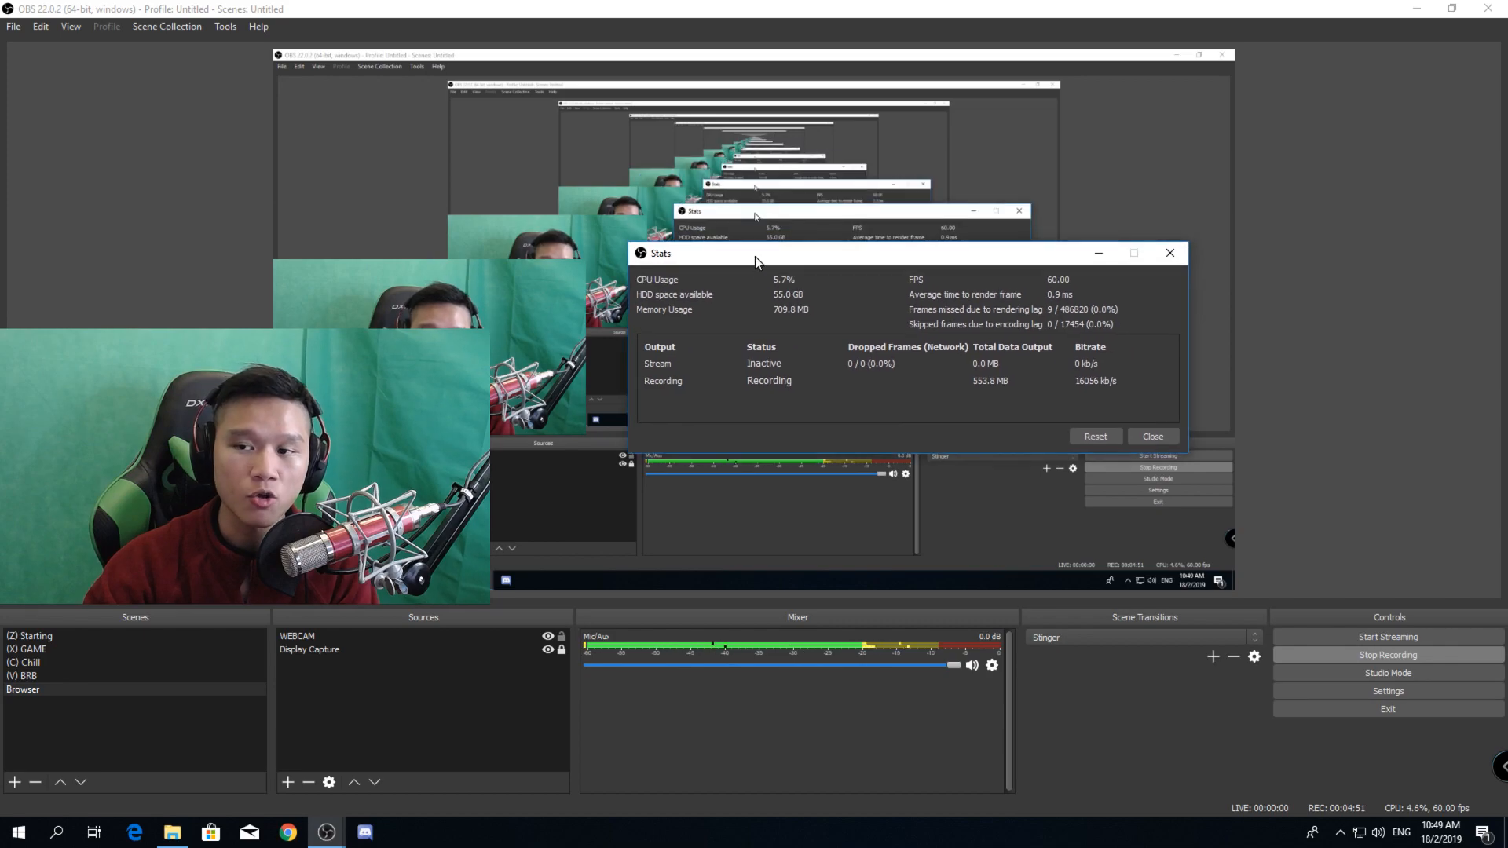
# Disable the OBS preview, re-enable it, and reposition the Stats window
pyautogui.rightClick(694, 148)
pyautogui.click(702, 153)
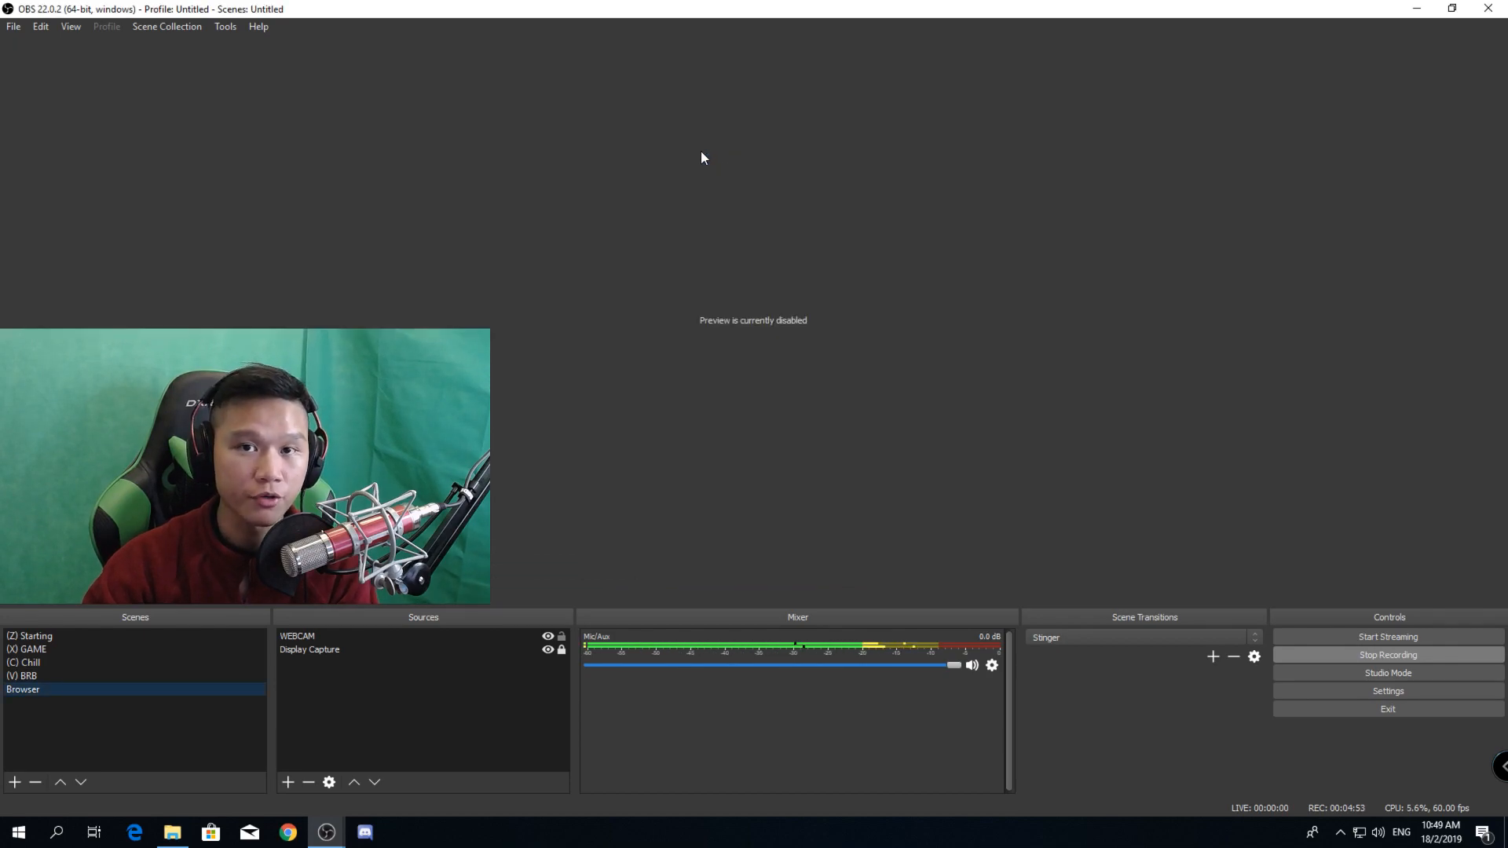
pyautogui.rightClick(638, 190)
pyautogui.click(683, 201)
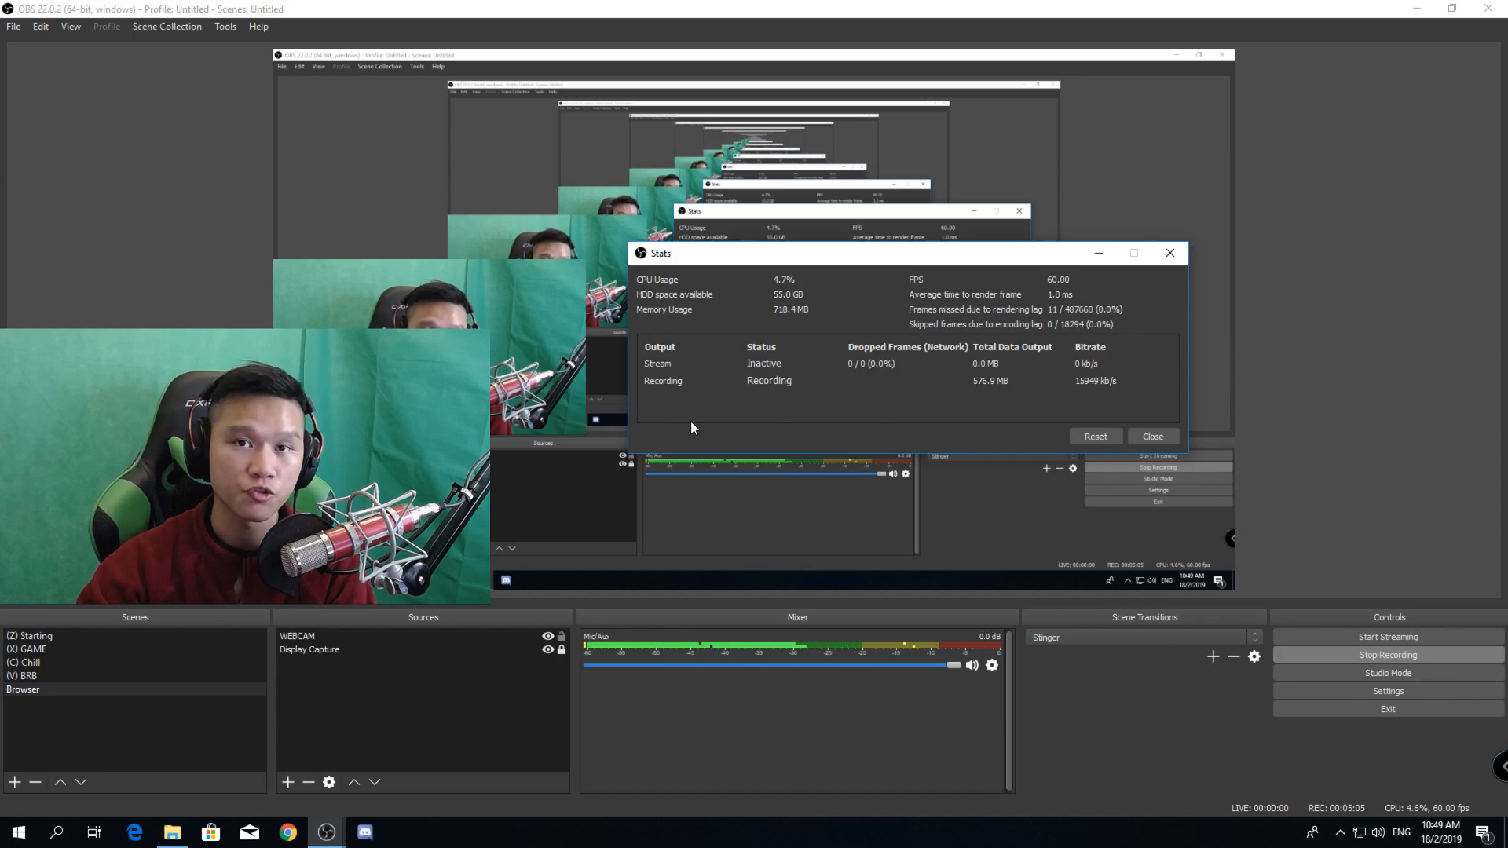
pyautogui.moveTo(856, 265); pyautogui.dragTo(842, 198)
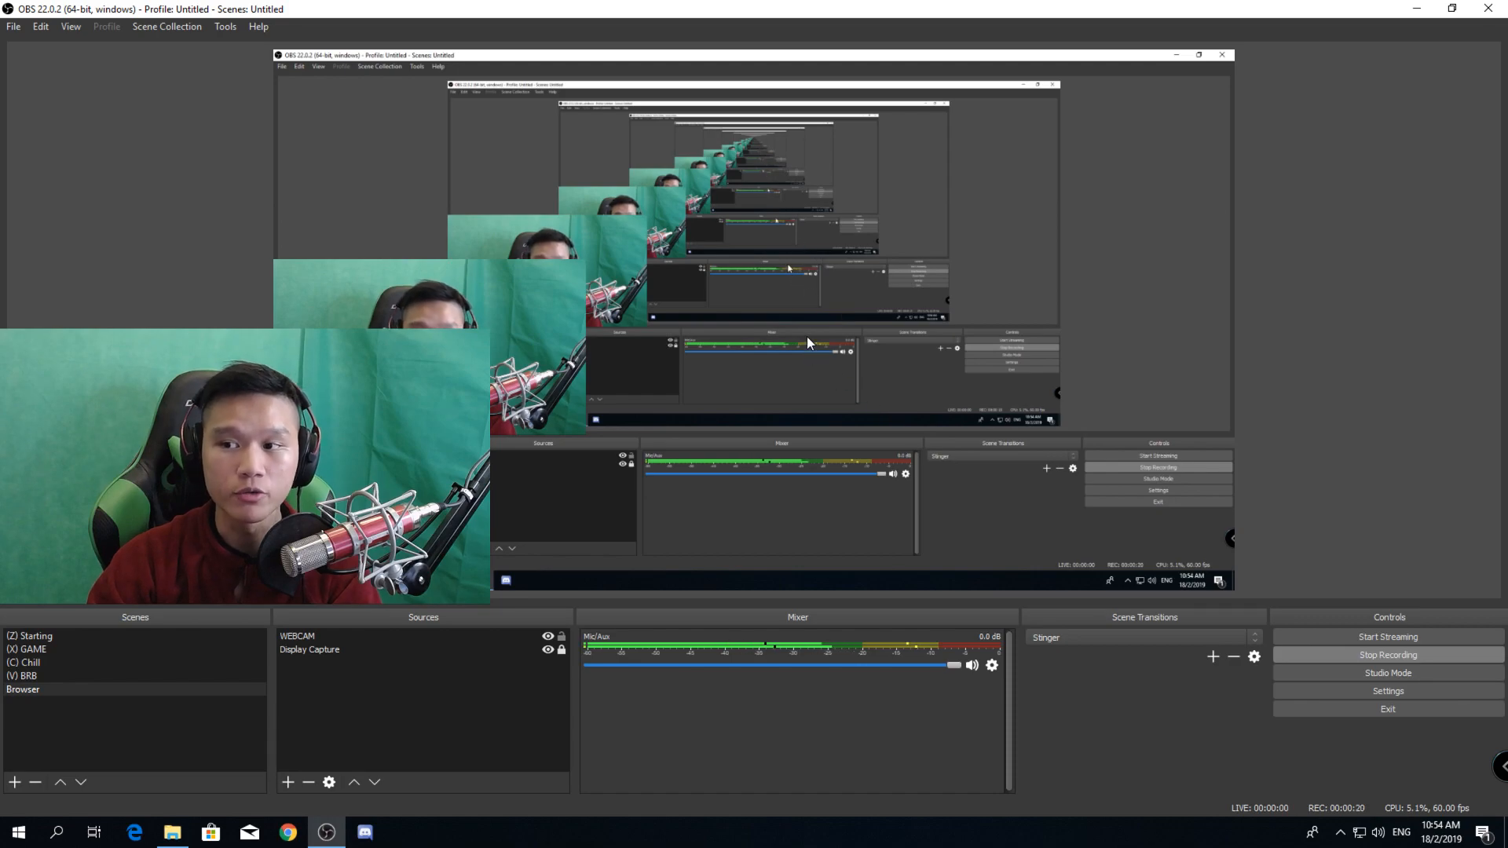
# Open the OBS settings, reposition the window and show the Output settings for streaming
pyautogui.click(13, 26)
pyautogui.click(106, 90)
pyautogui.moveTo(591, 114); pyautogui.dragTo(911, 47)
pyautogui.click(771, 172)
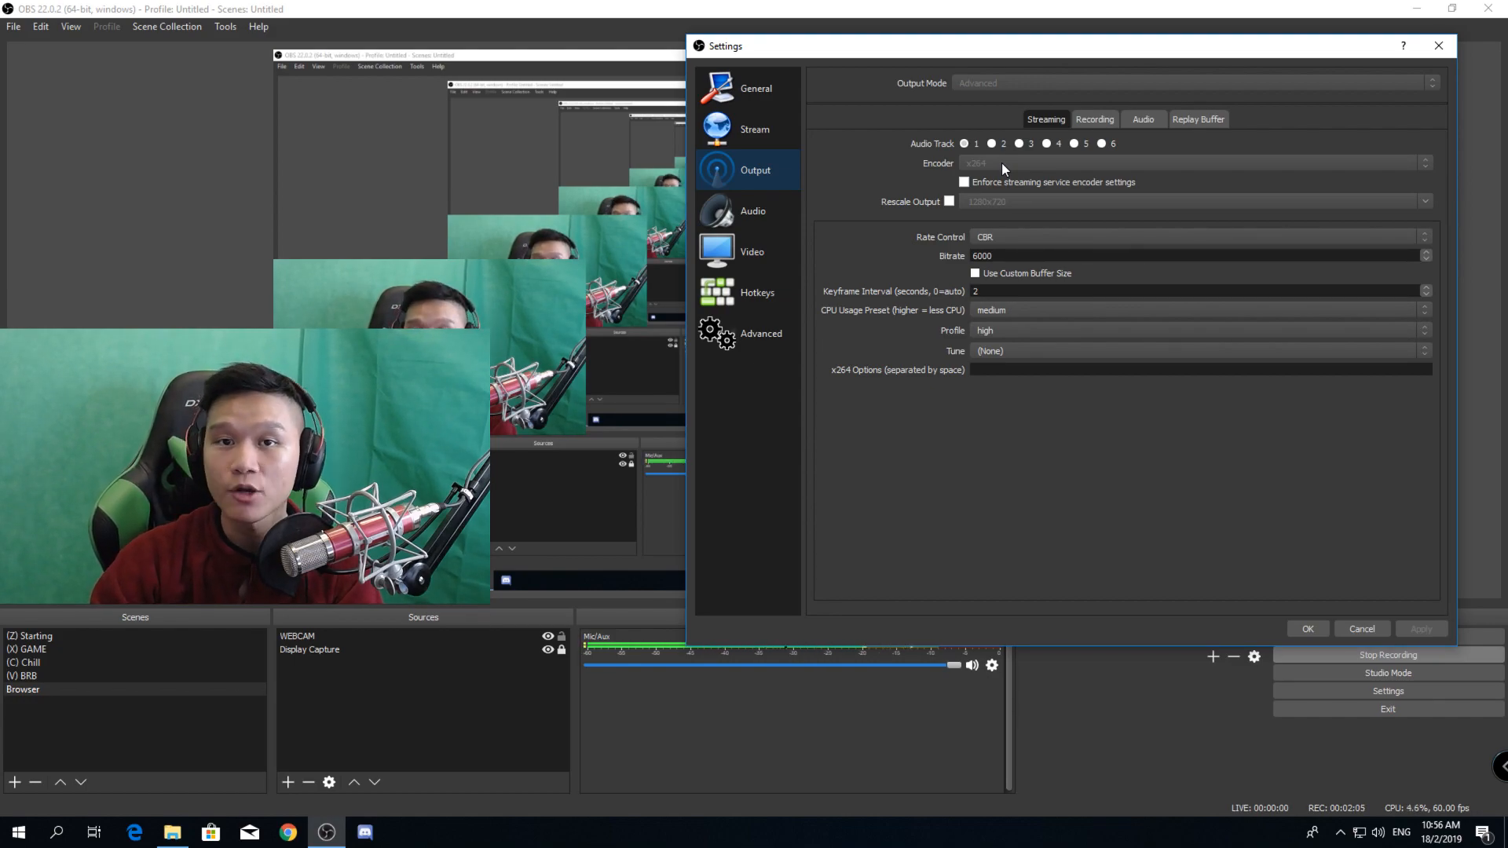
# Examine the available CPU Usage Preset and Rate Control options for the streaming encoder without changing them
pyautogui.click(1001, 312)
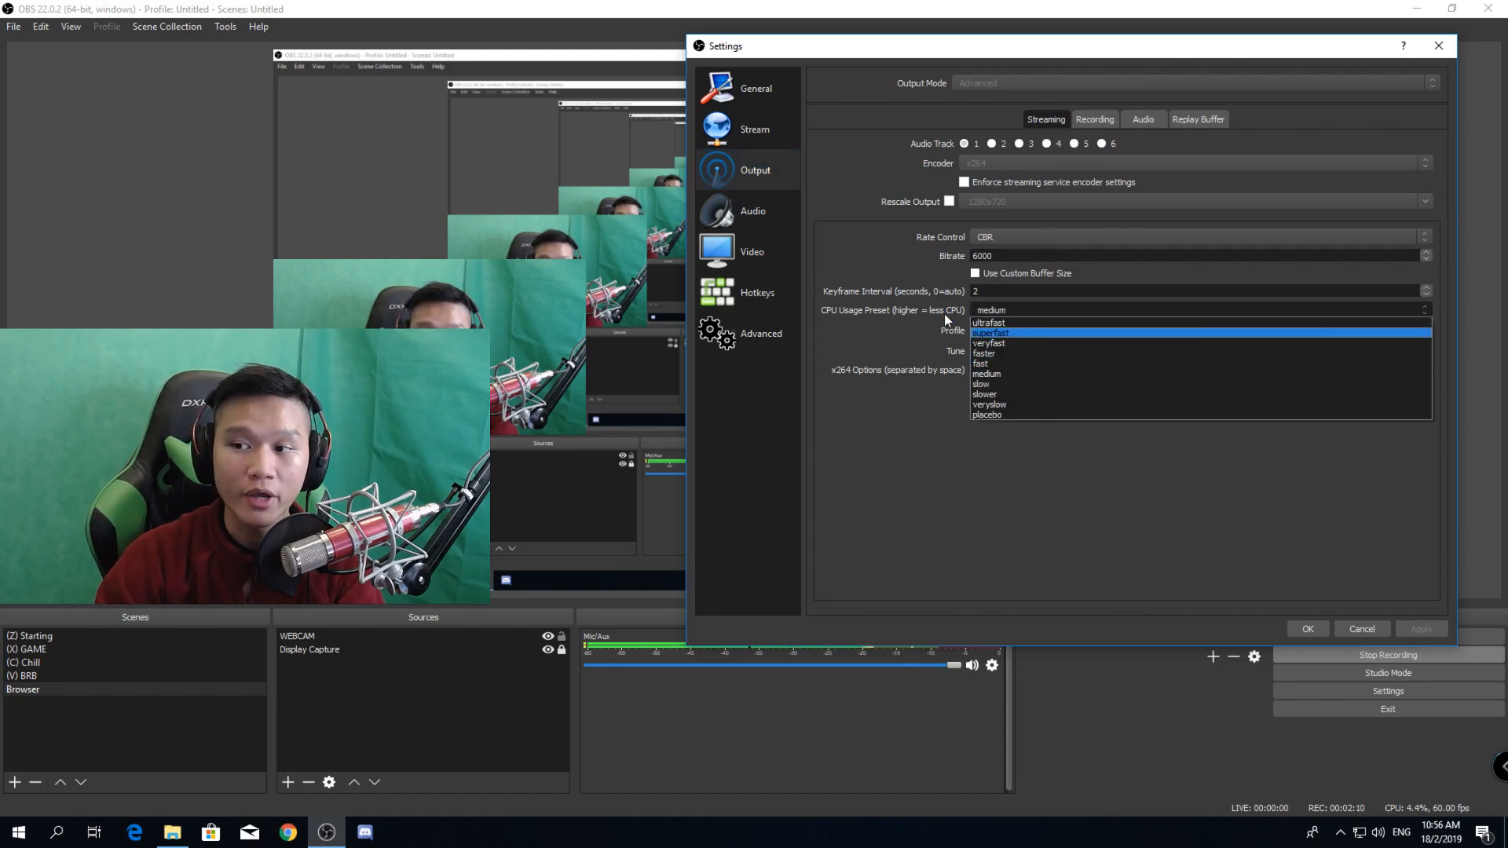
pyautogui.click(870, 280)
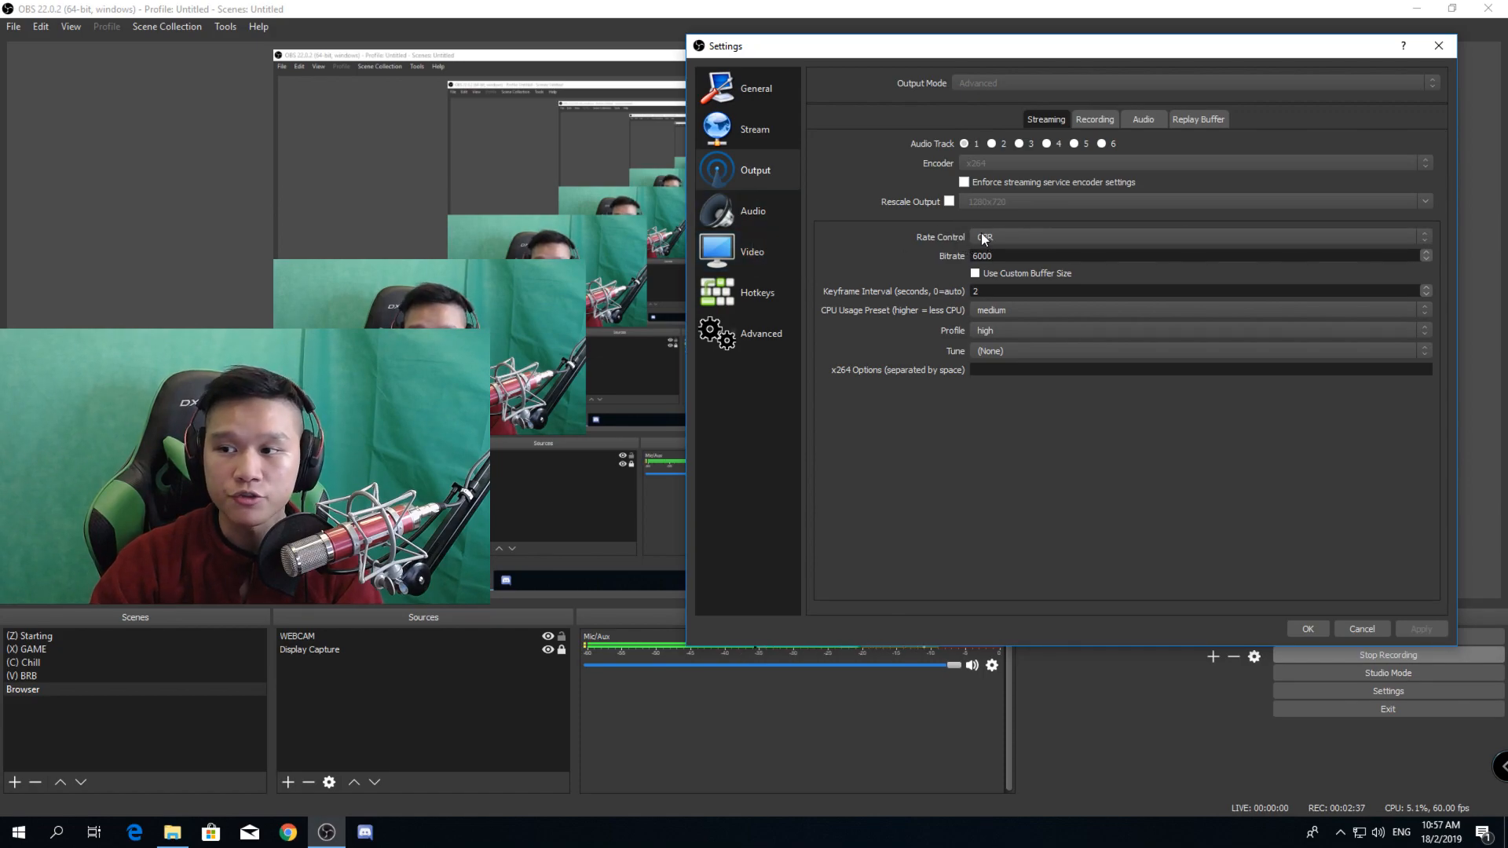
pyautogui.click(1013, 236)
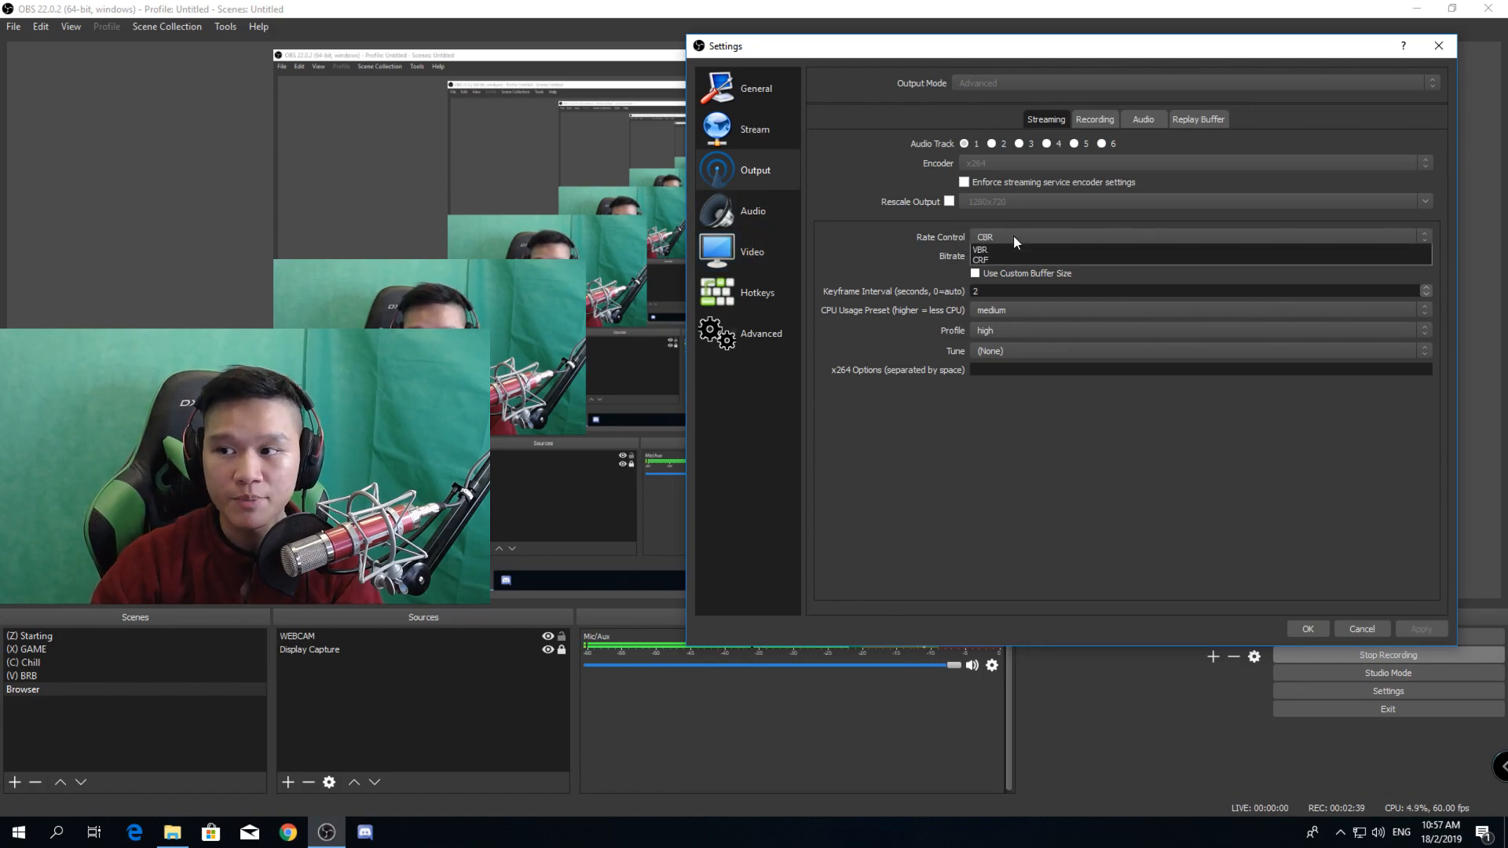
pyautogui.click(928, 238)
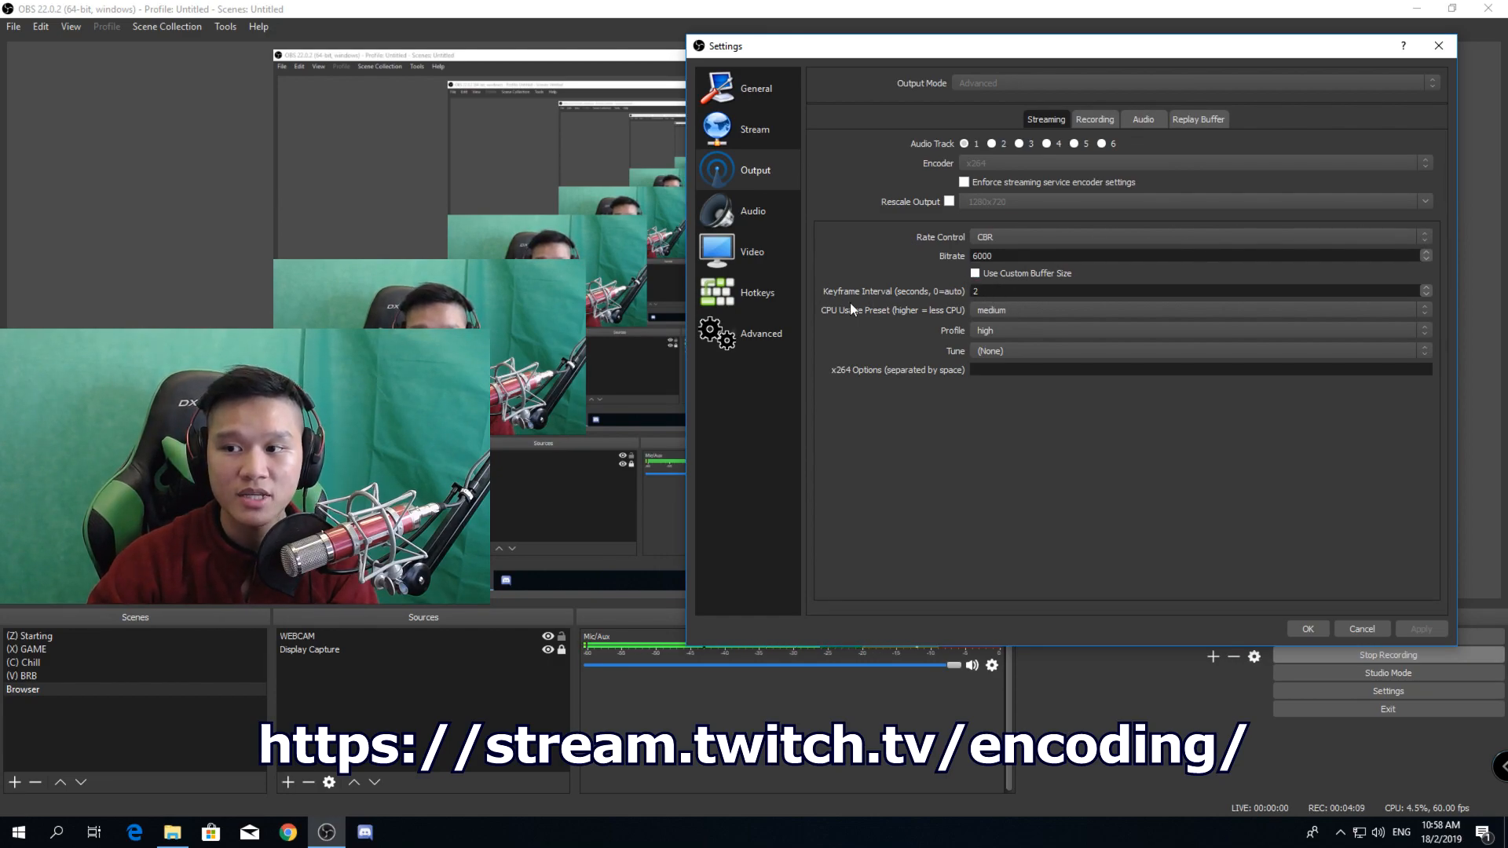
# Examine the CPU Usage Preset options for the streaming encoder, keeping medium selected
pyautogui.click(986, 314)
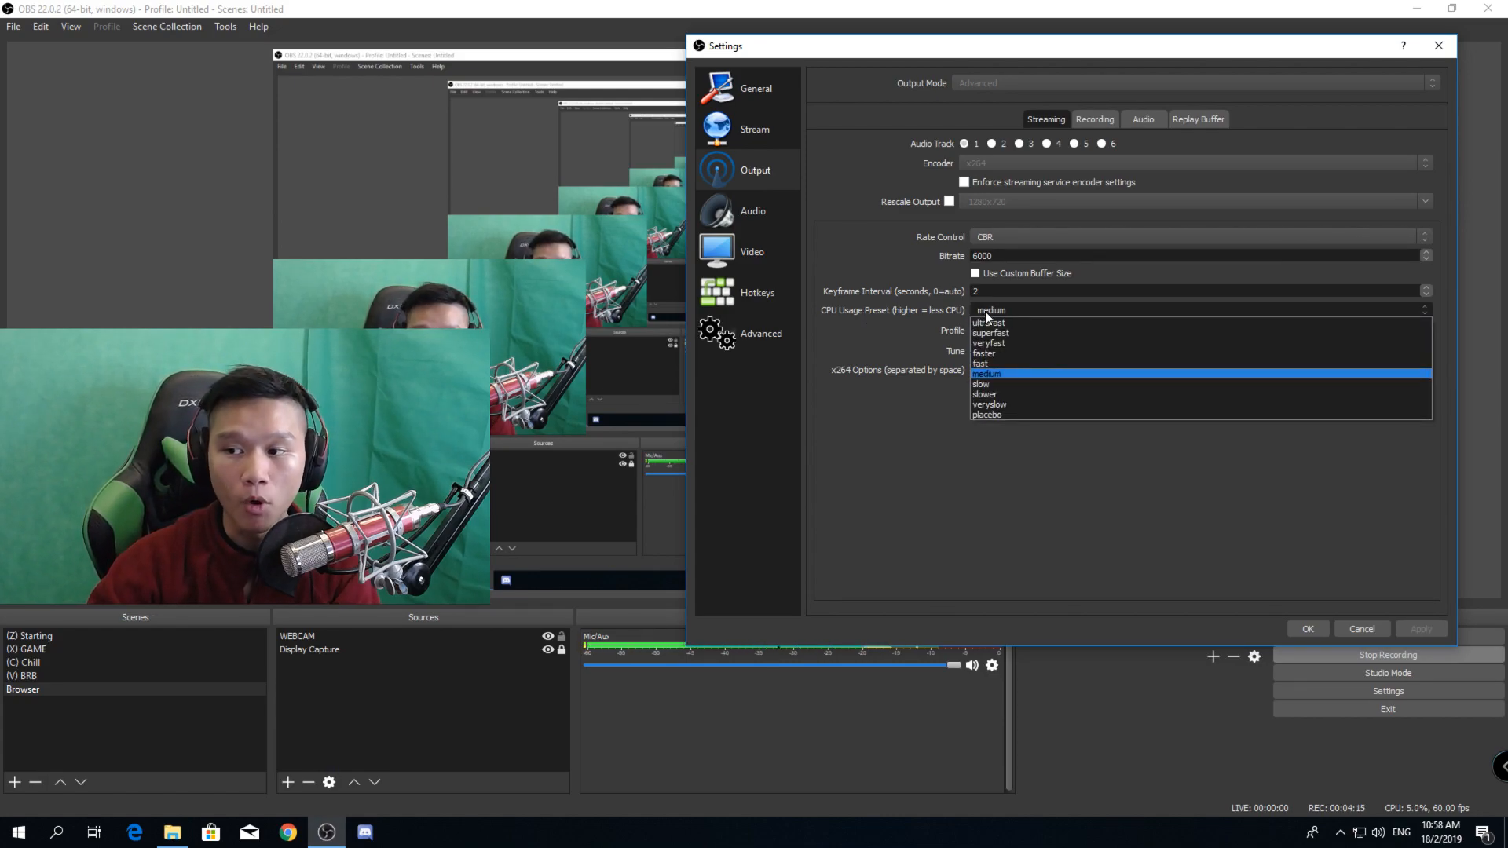
pyautogui.click(845, 305)
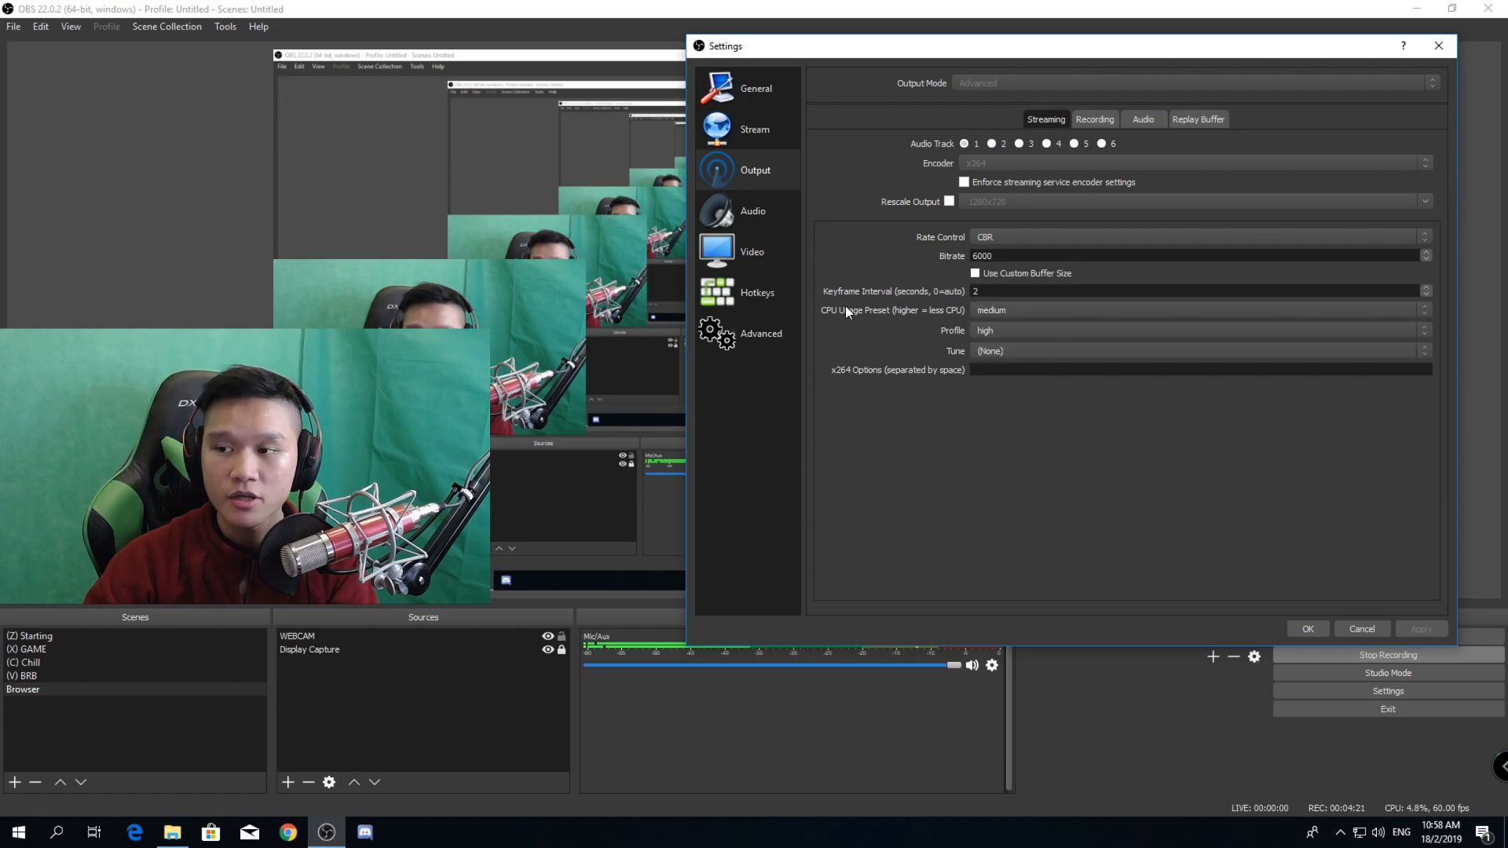
pyautogui.click(986, 314)
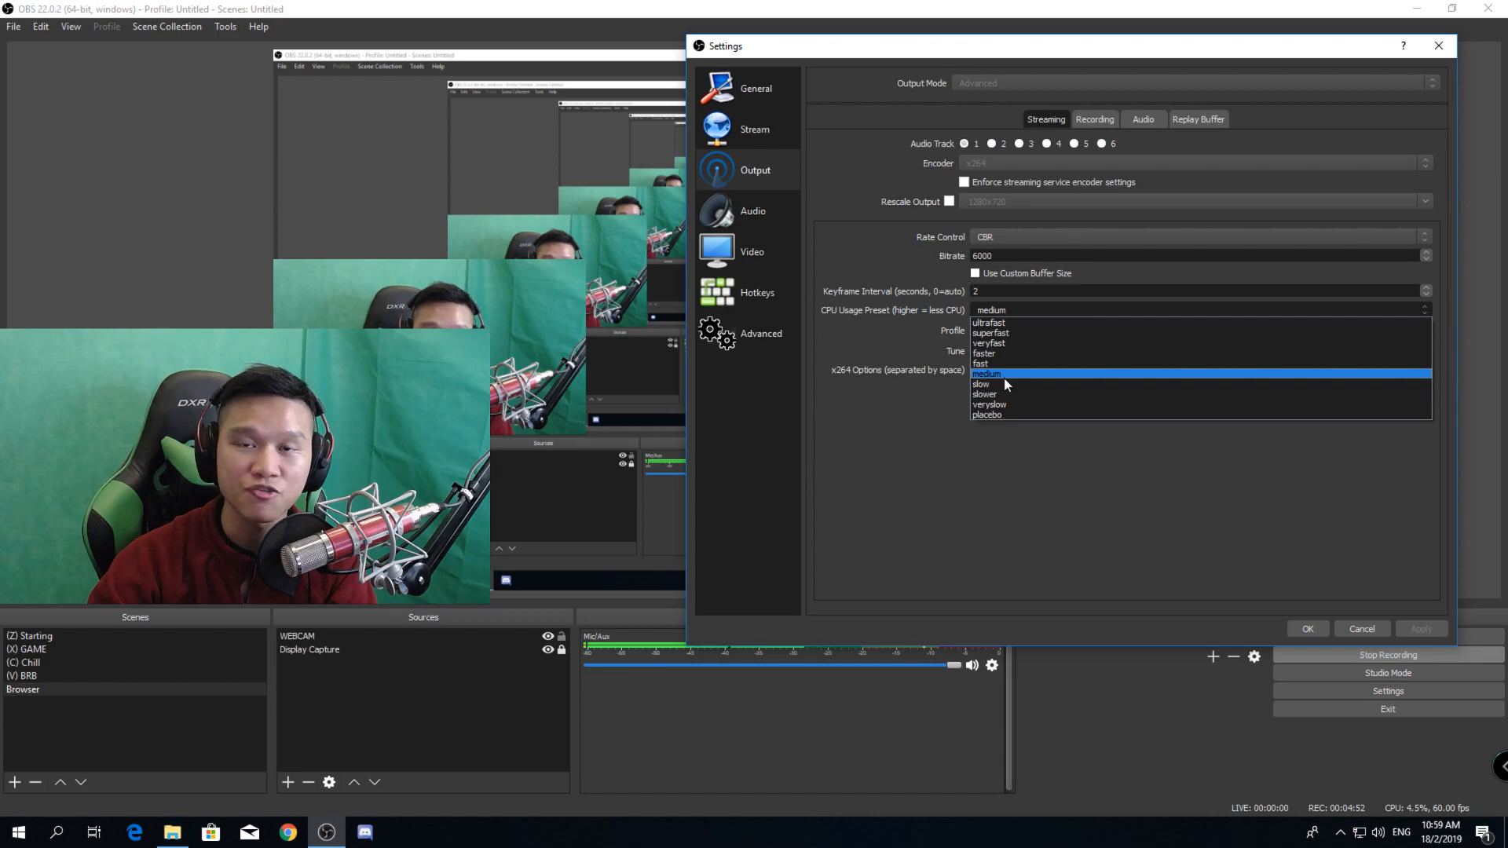
pyautogui.click(987, 487)
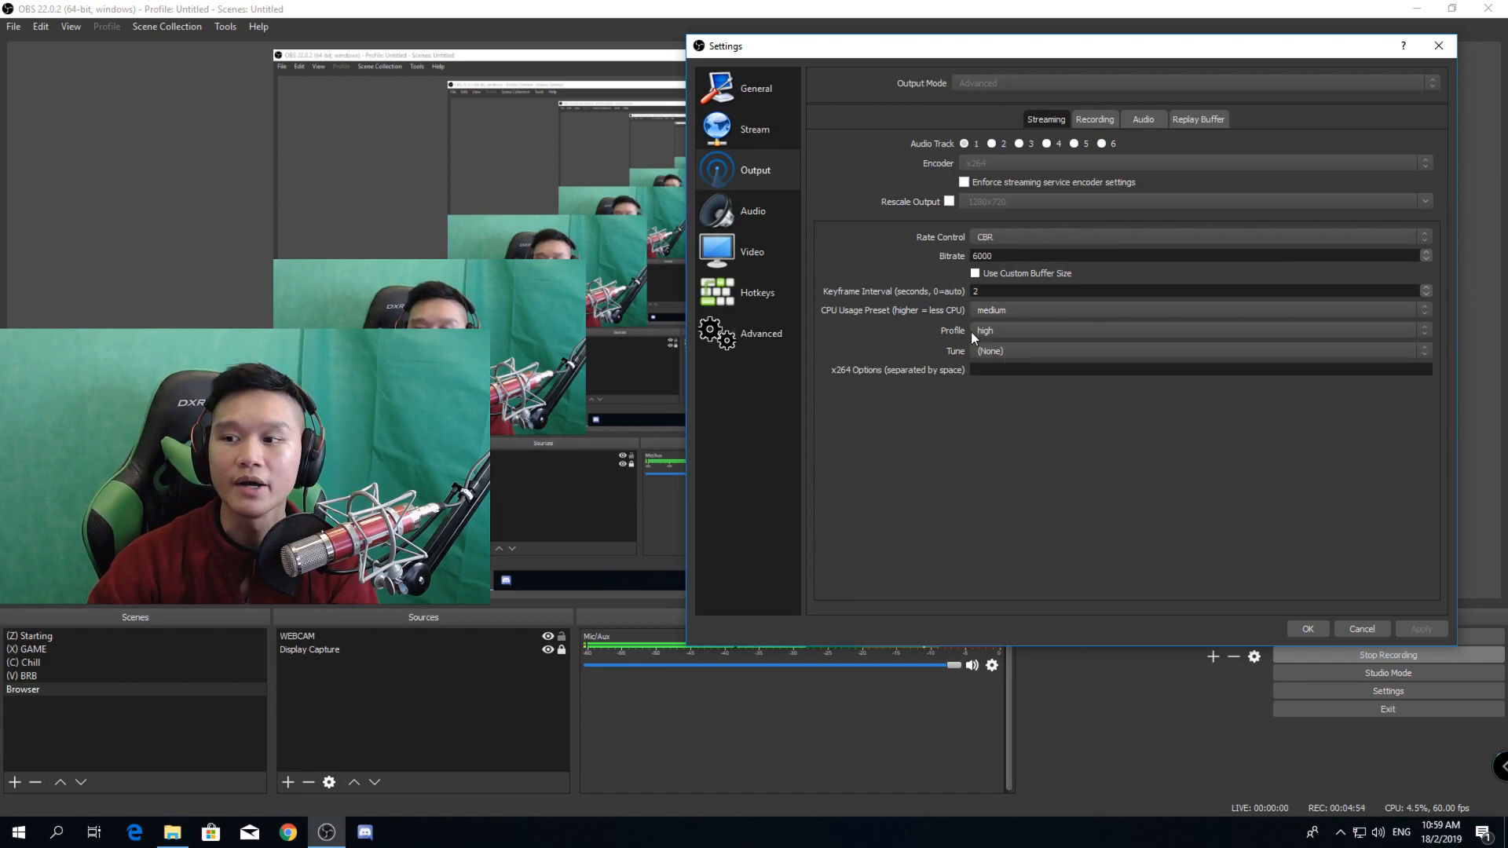
pyautogui.click(1004, 310)
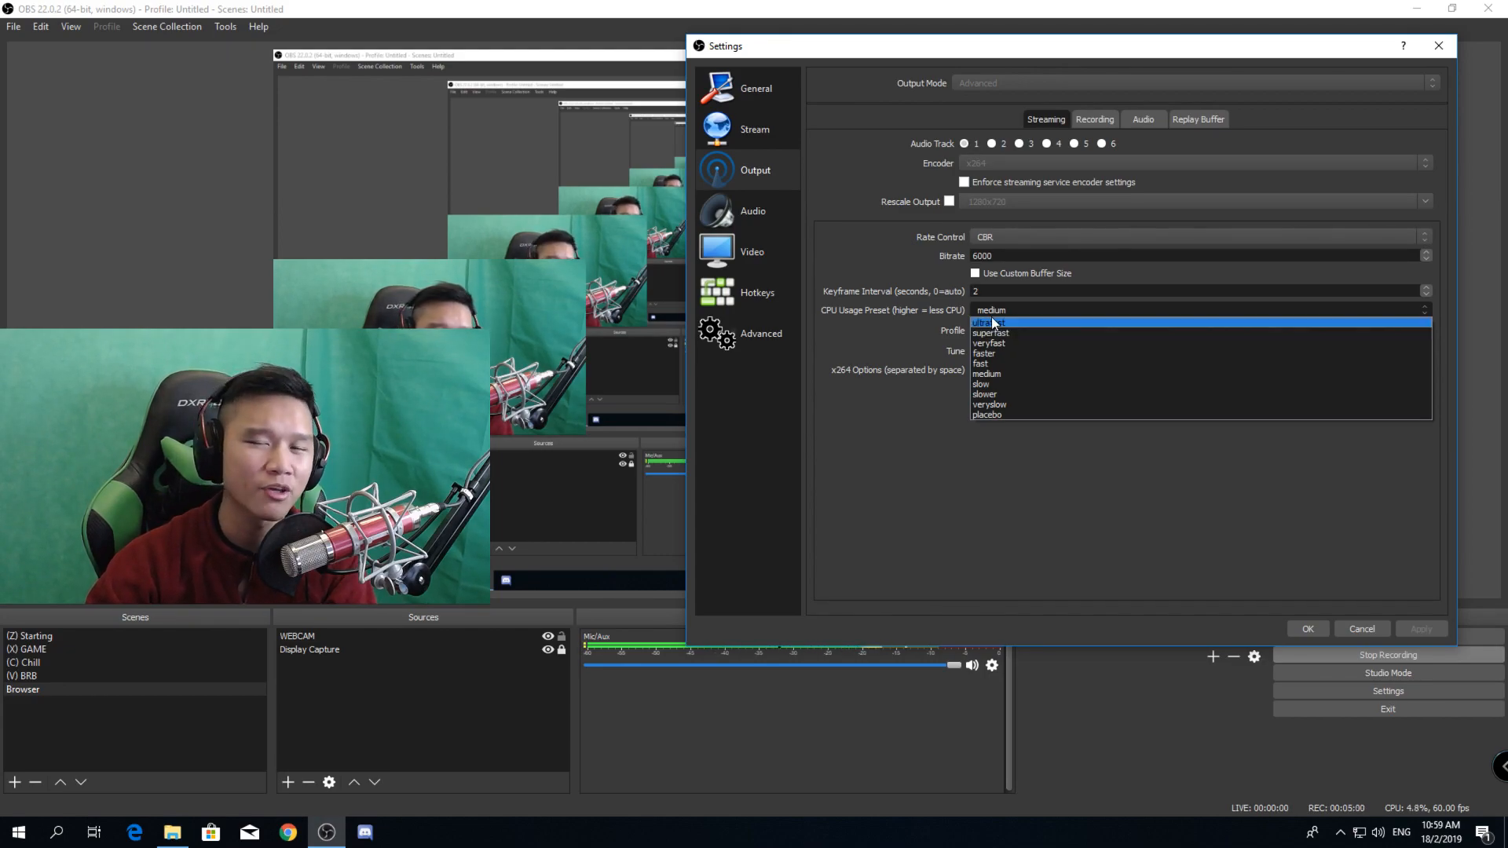
pyautogui.click(986, 374)
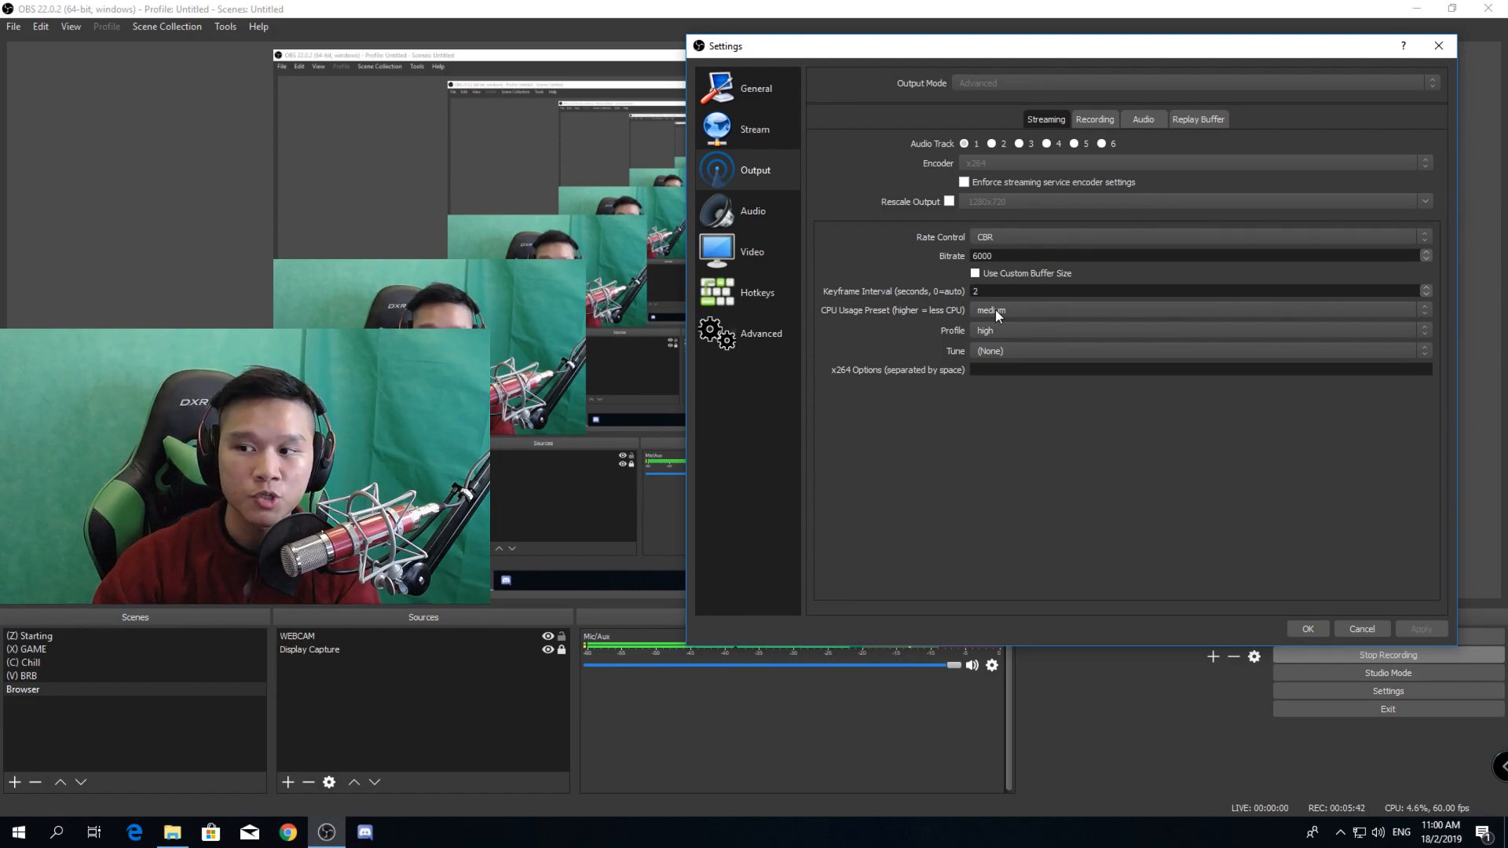
# Examine the encoder's Profile and Tune options without changing them
pyautogui.click(987, 328)
pyautogui.click(986, 367)
pyautogui.click(988, 351)
pyautogui.click(940, 350)
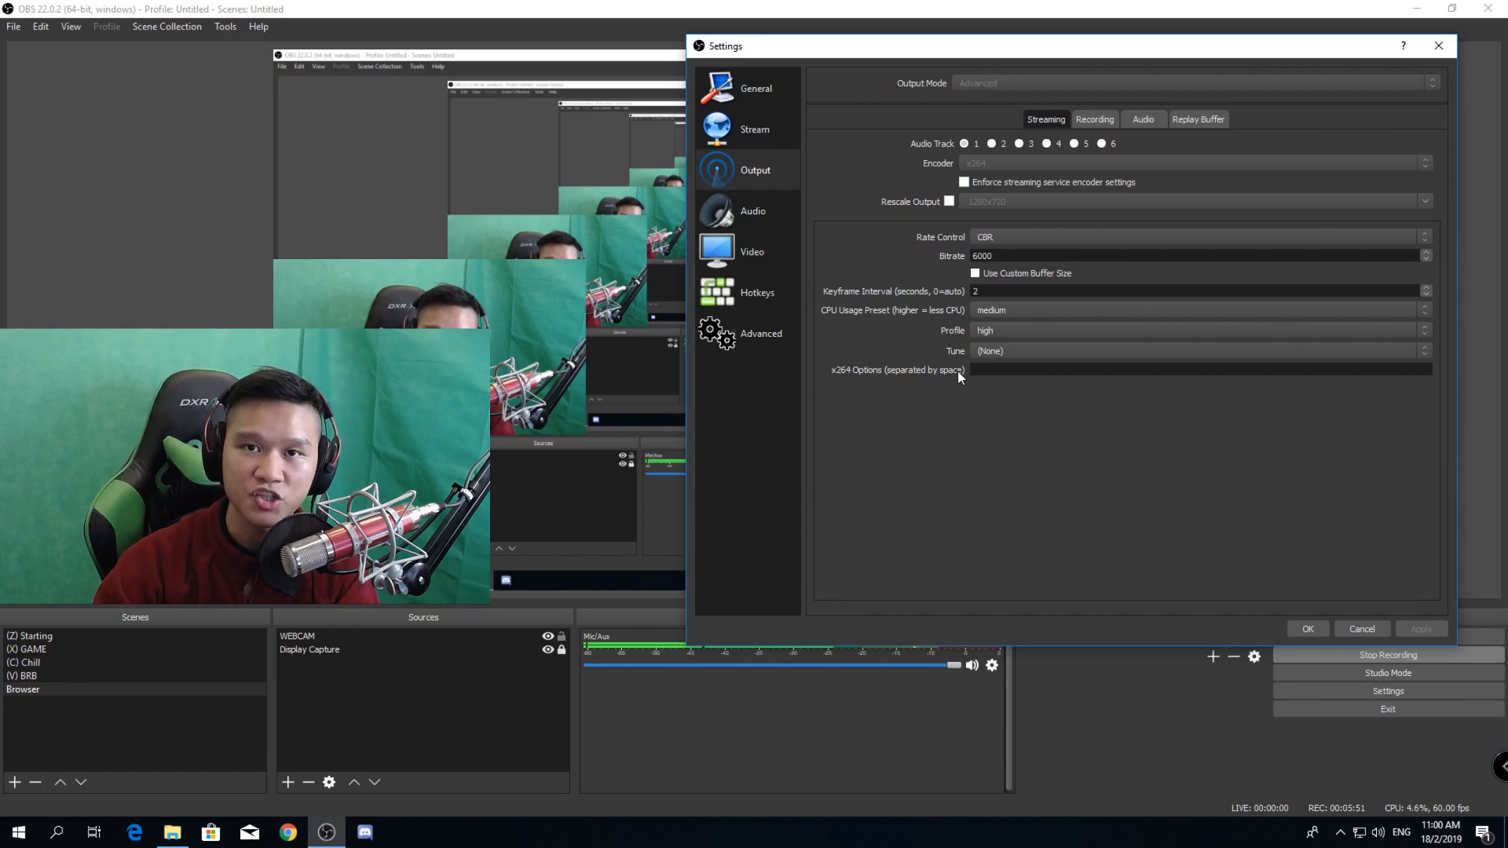
# Review the Video resolution, downscale filter and FPS settings alongside the streaming Output settings, repositioning the Settings window
pyautogui.click(758, 250)
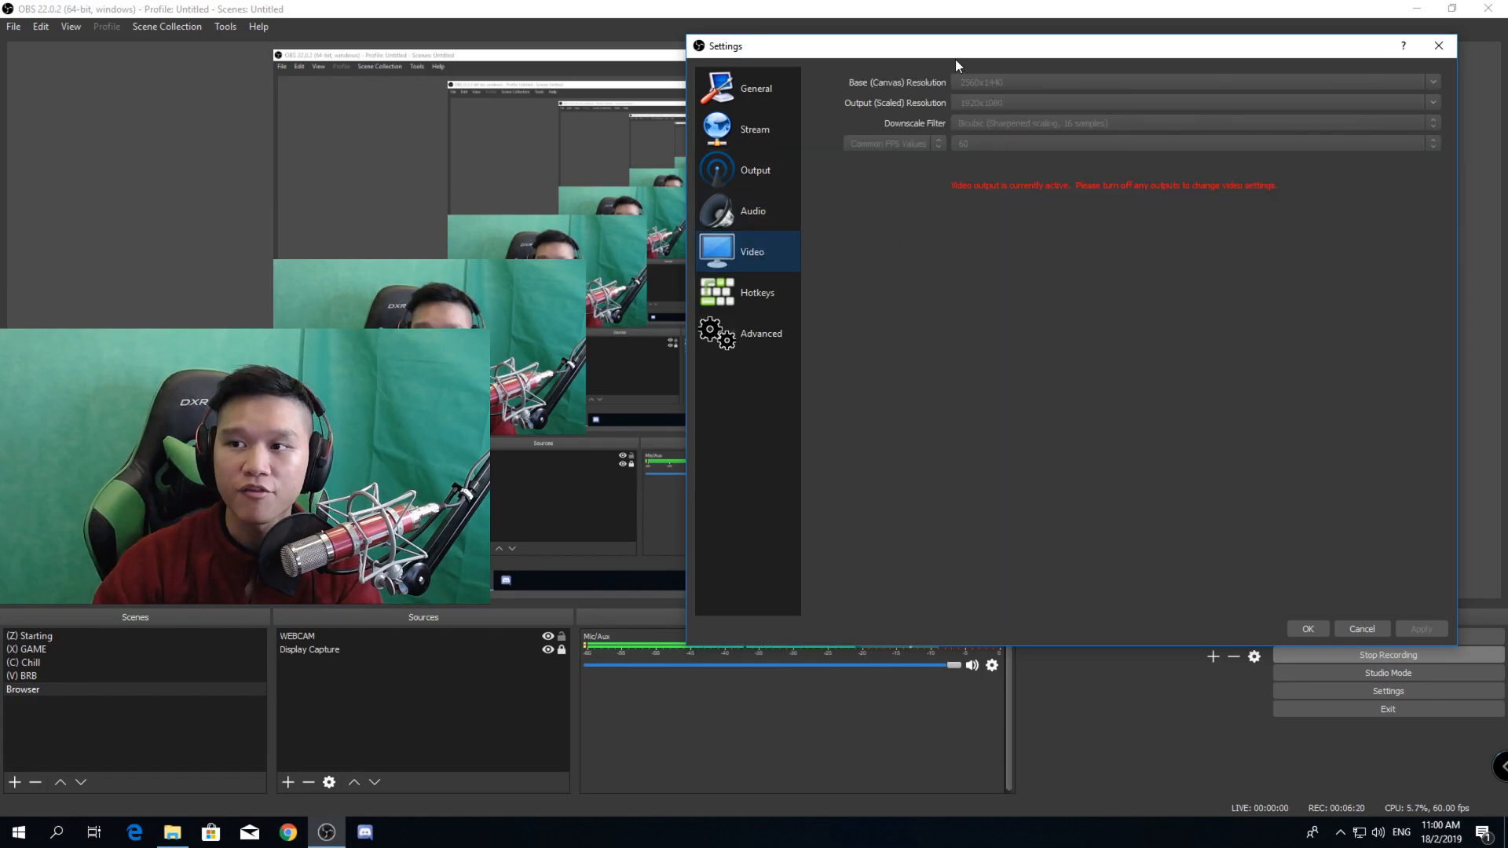
pyautogui.moveTo(955, 59); pyautogui.dragTo(873, 90)
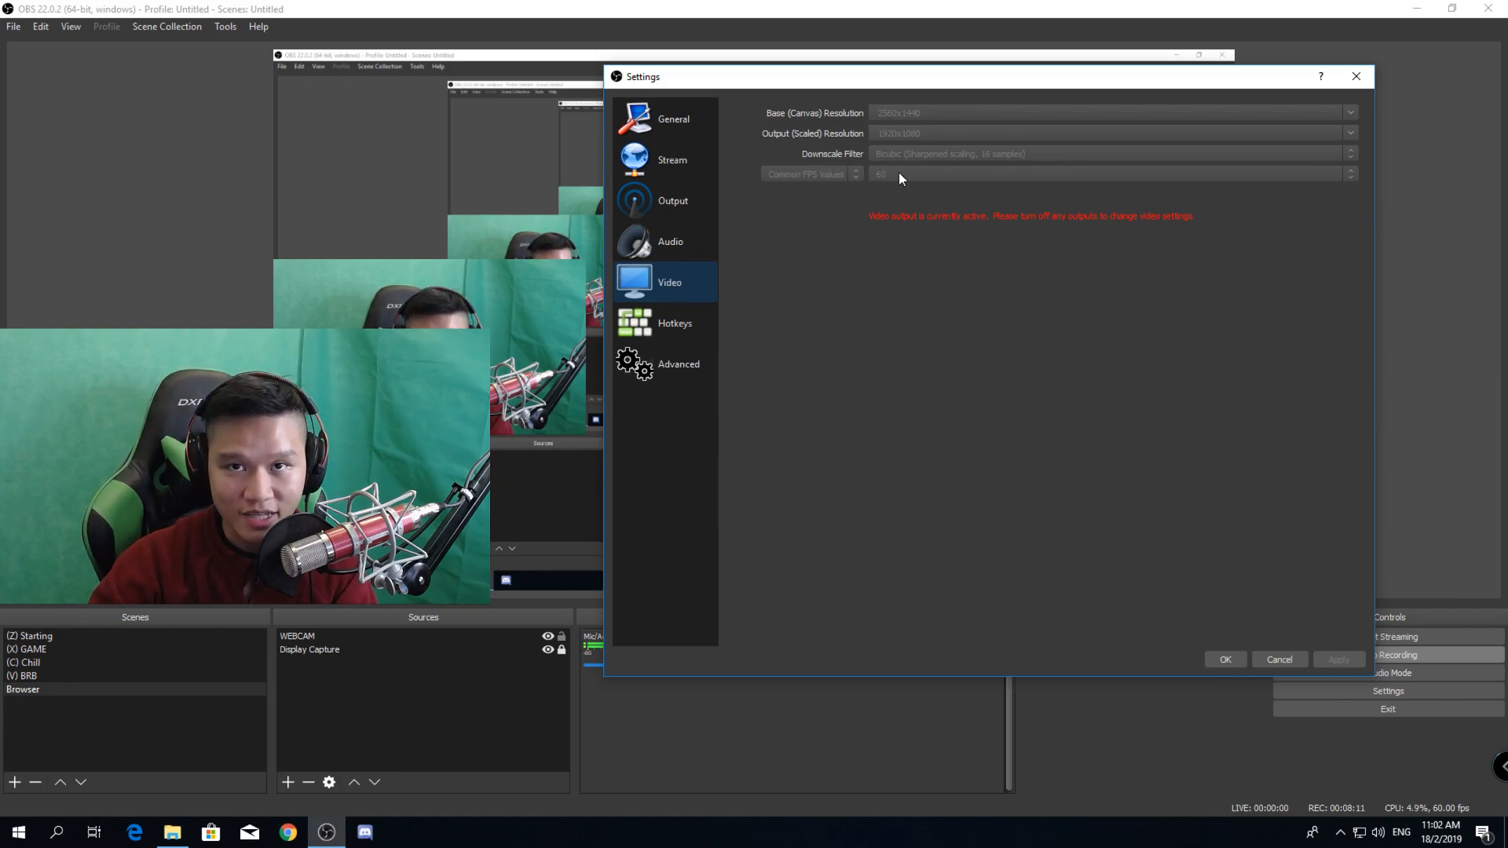
pyautogui.click(664, 212)
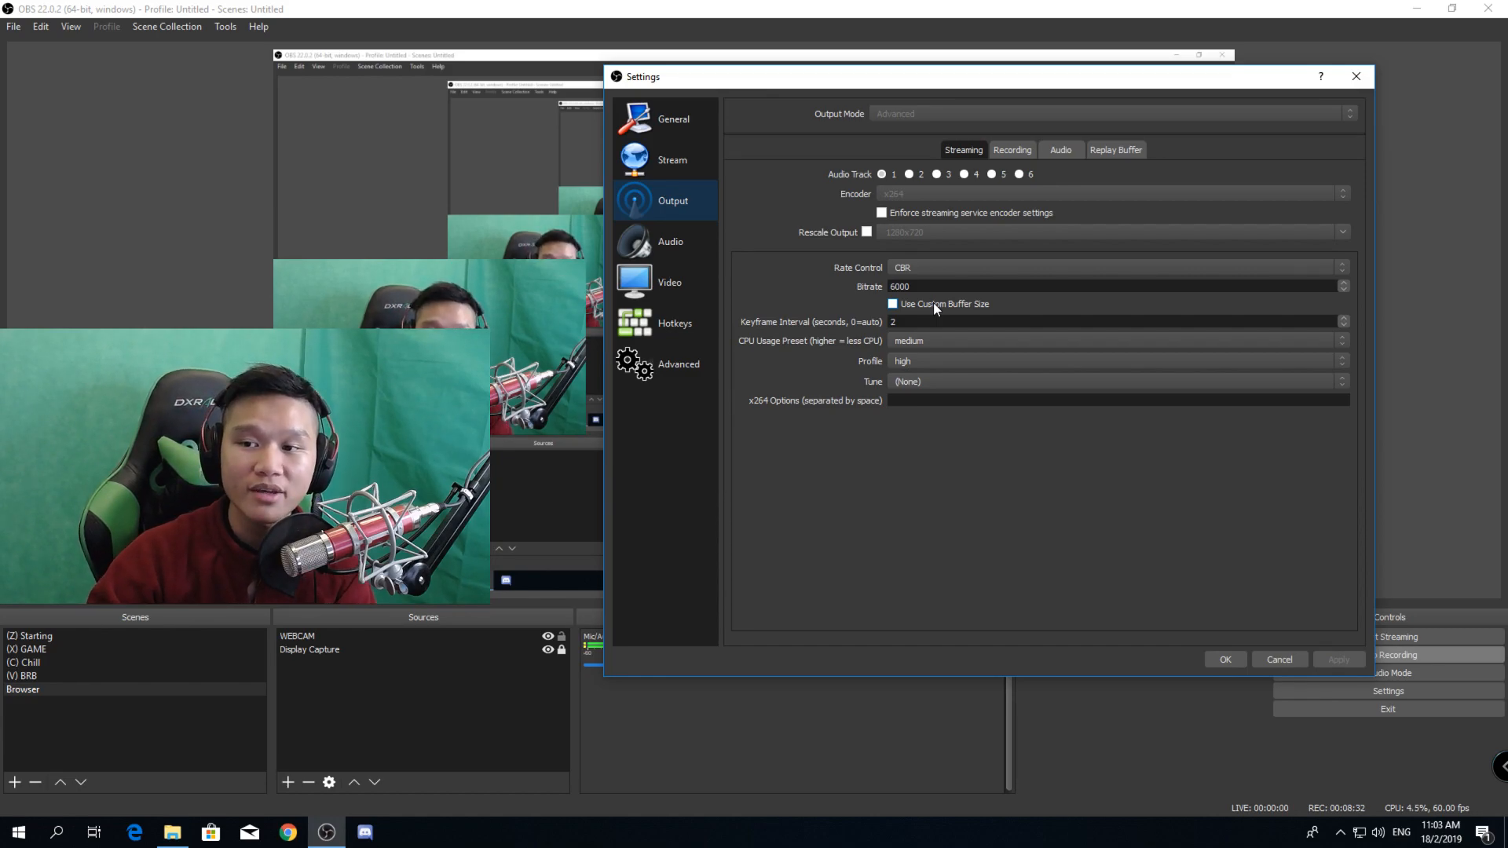
pyautogui.click(698, 275)
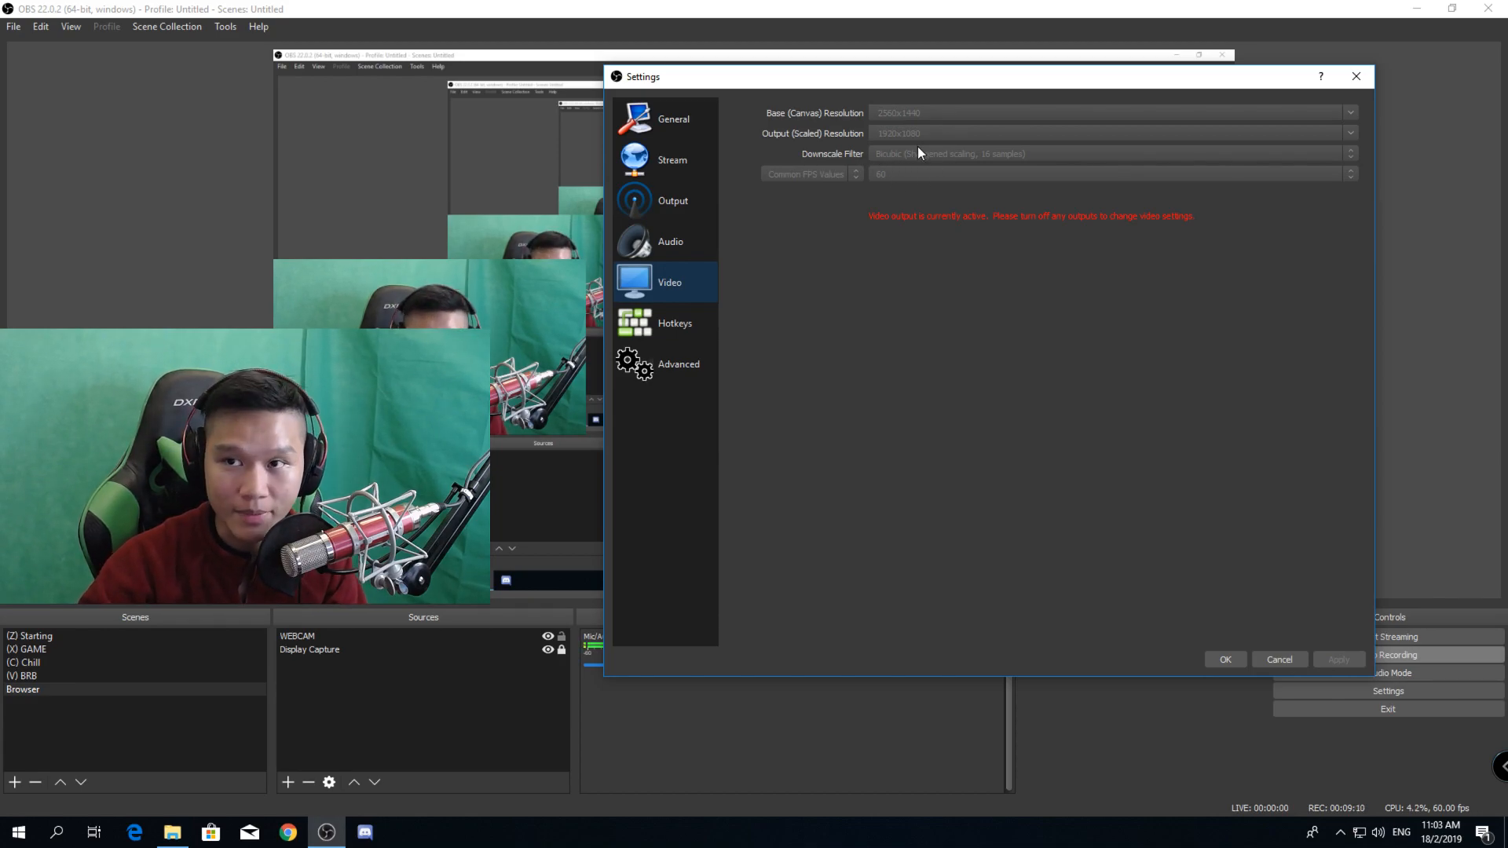
pyautogui.click(661, 206)
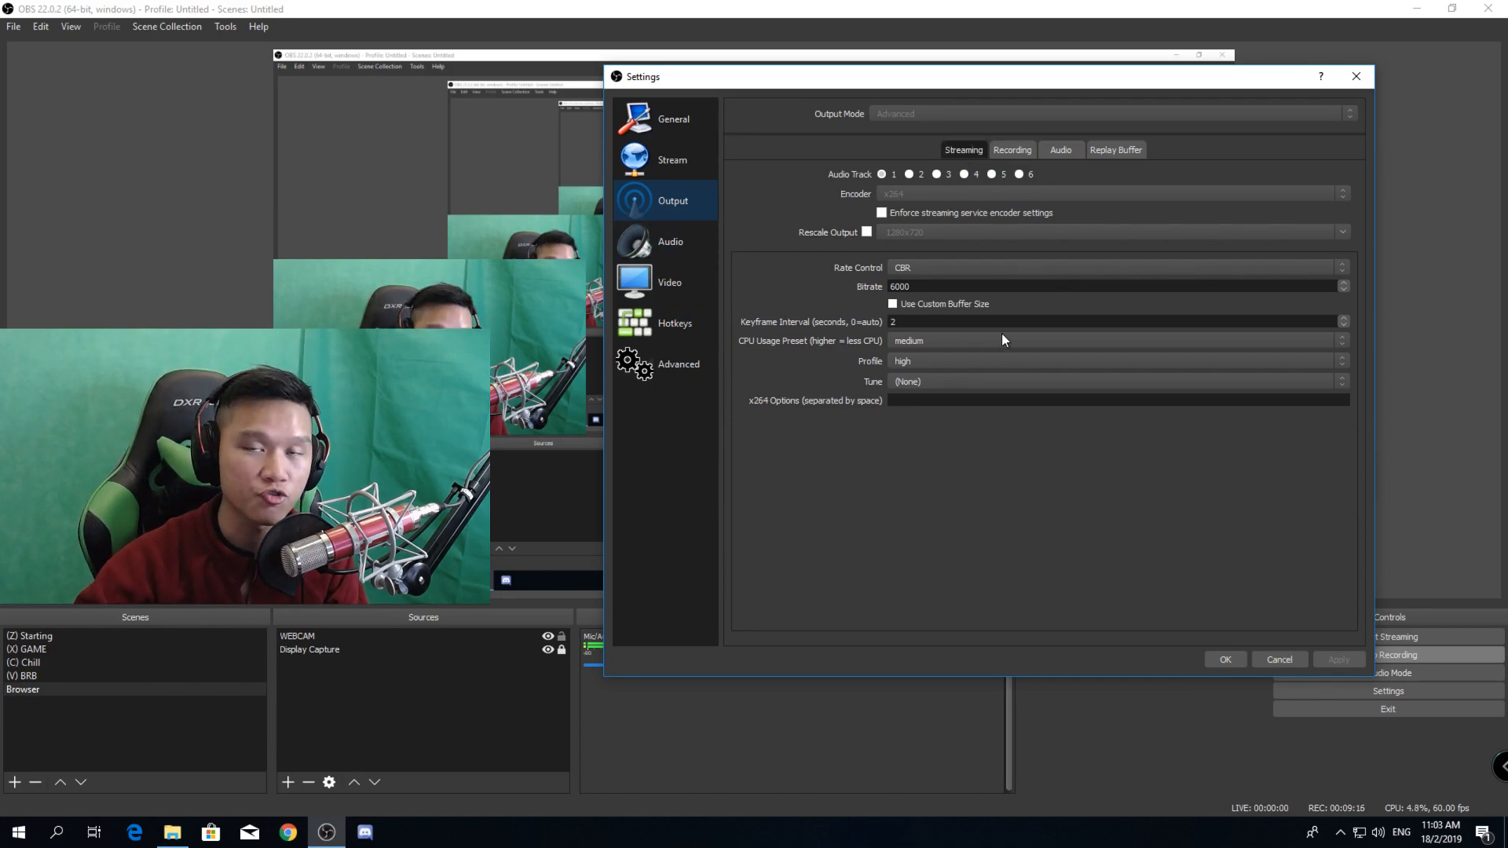
pyautogui.click(671, 281)
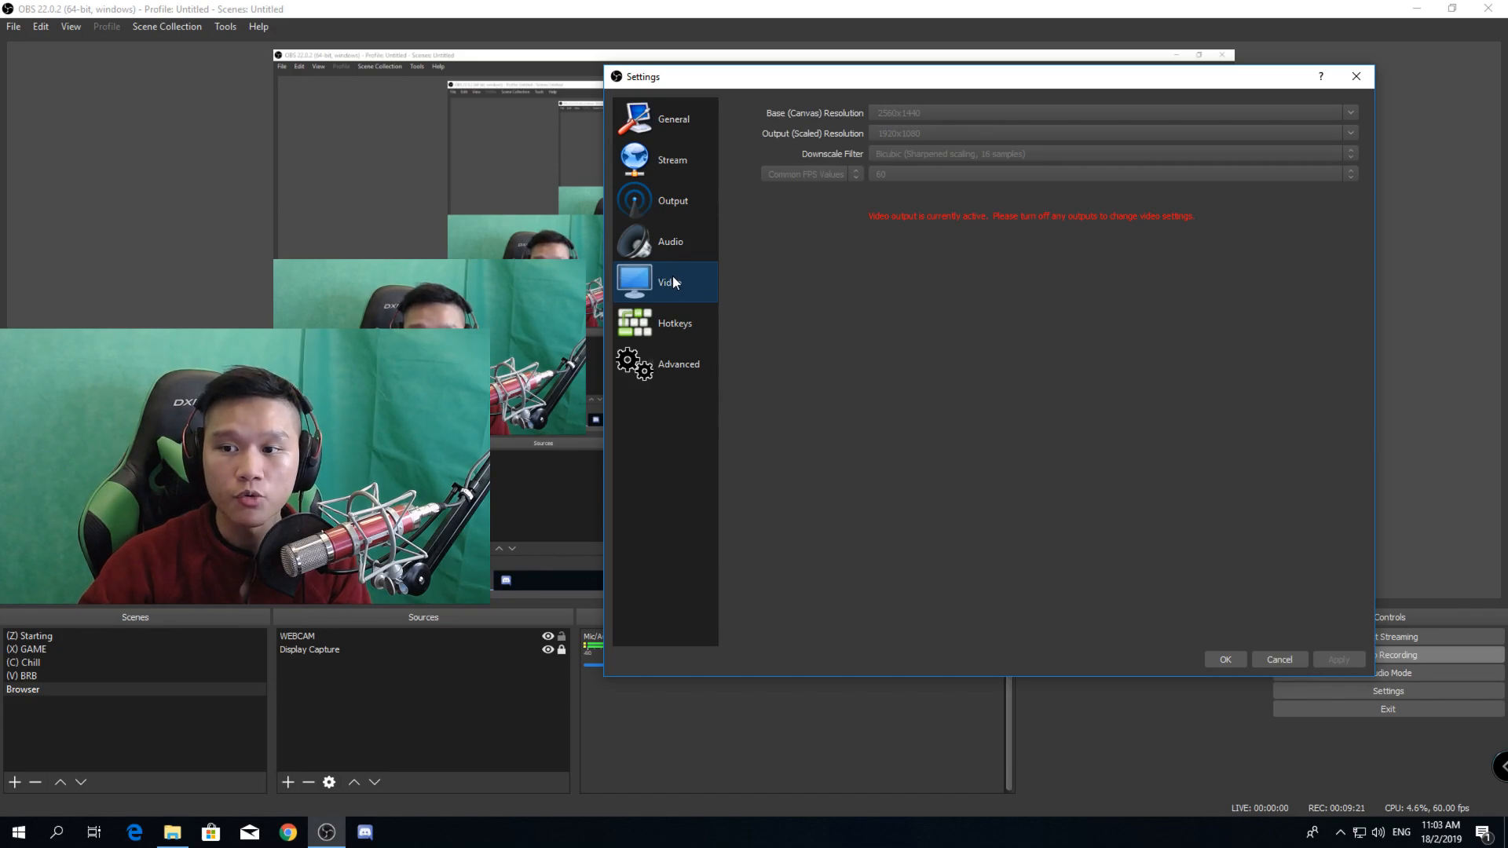
# Examine the Advanced settings, including the Process Priority options and network section, and return to the streaming Output settings
pyautogui.click(690, 357)
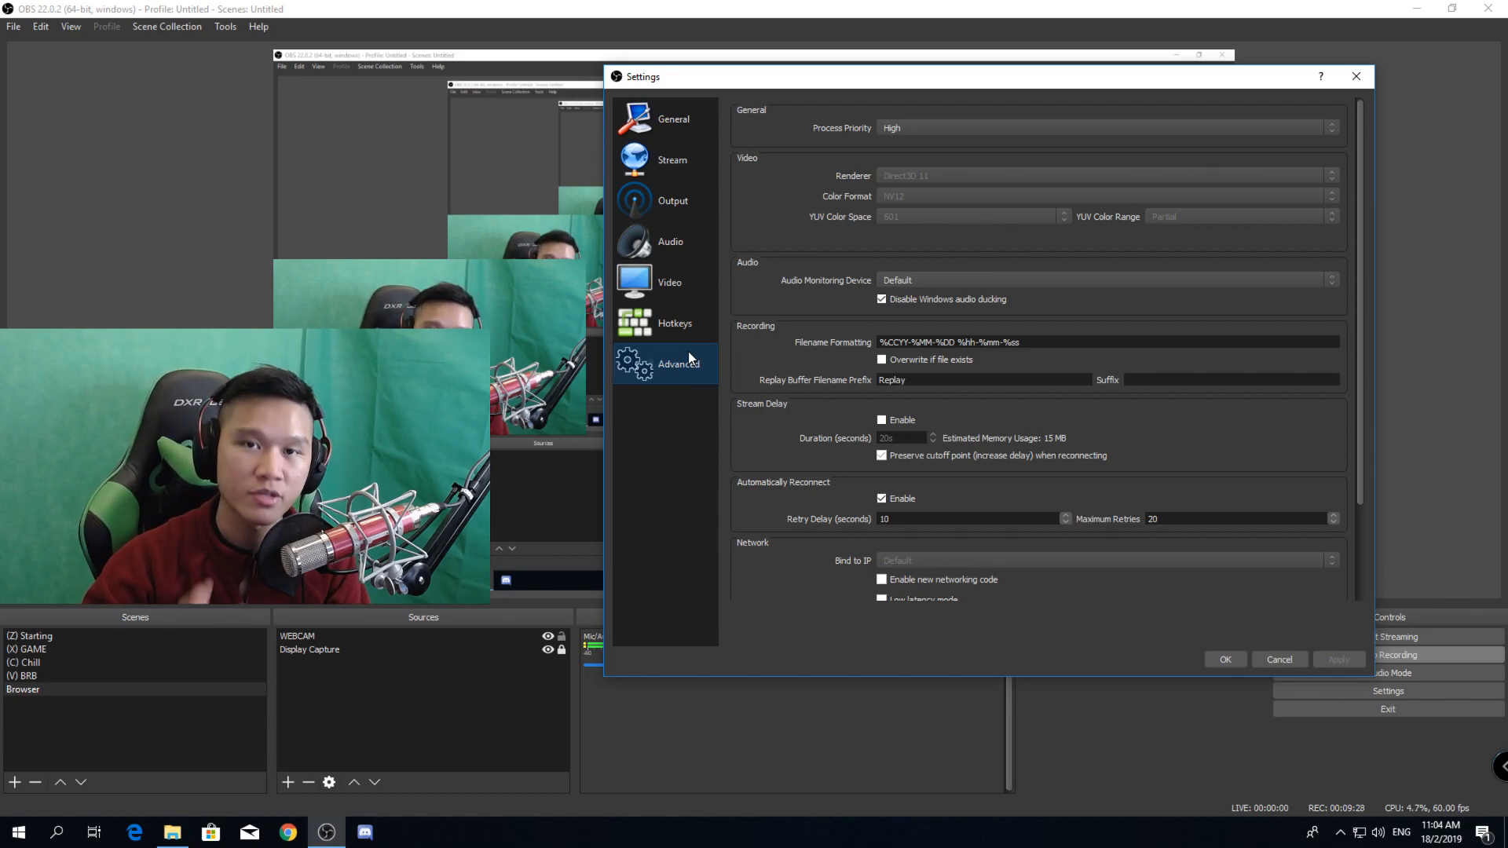
pyautogui.click(915, 129)
pyautogui.click(903, 143)
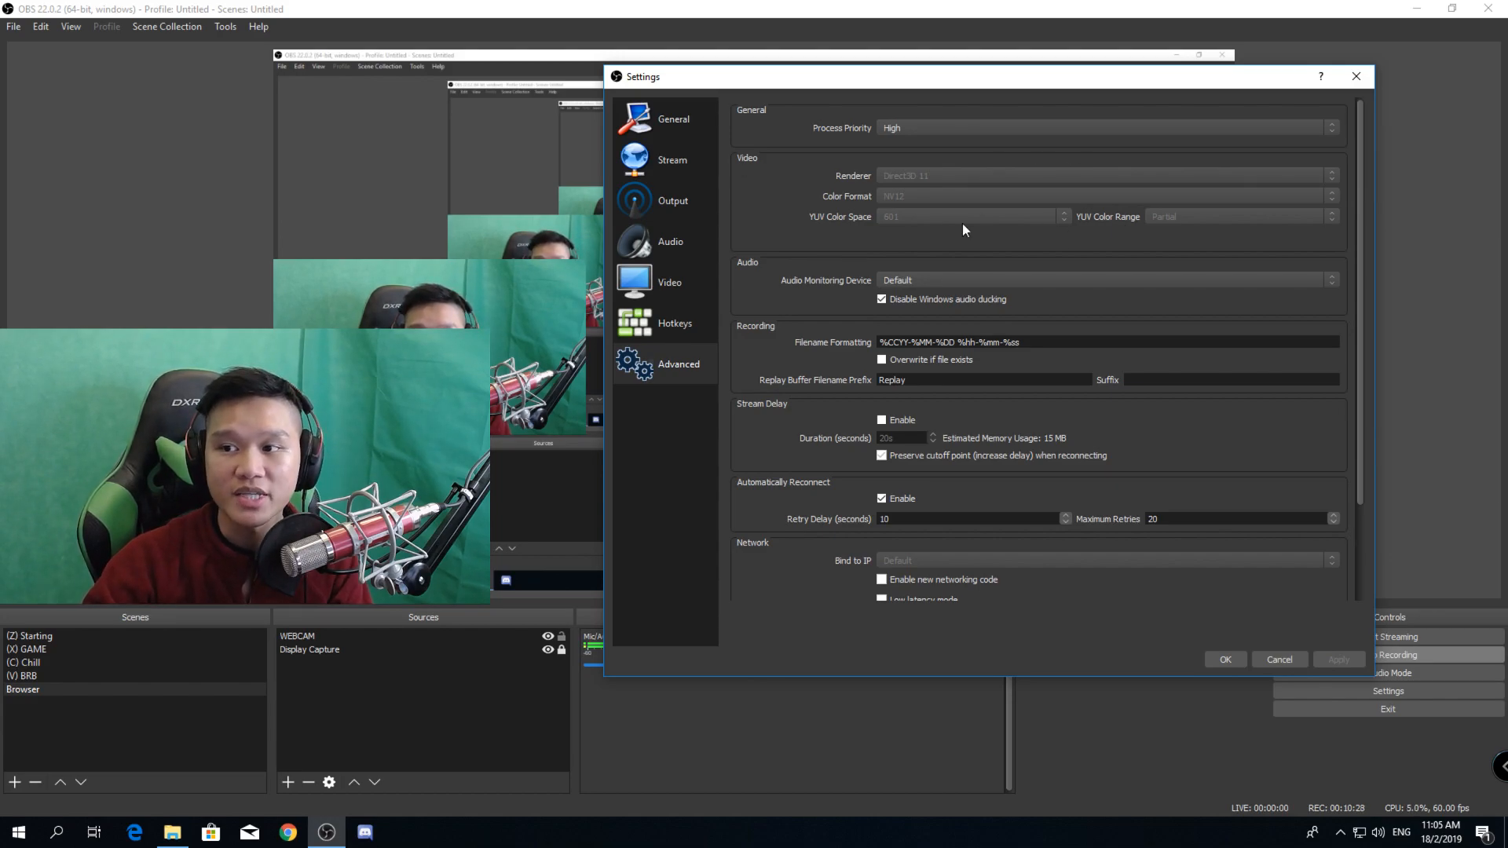
pyautogui.moveTo(1362, 431); pyautogui.dragTo(1385, 537)
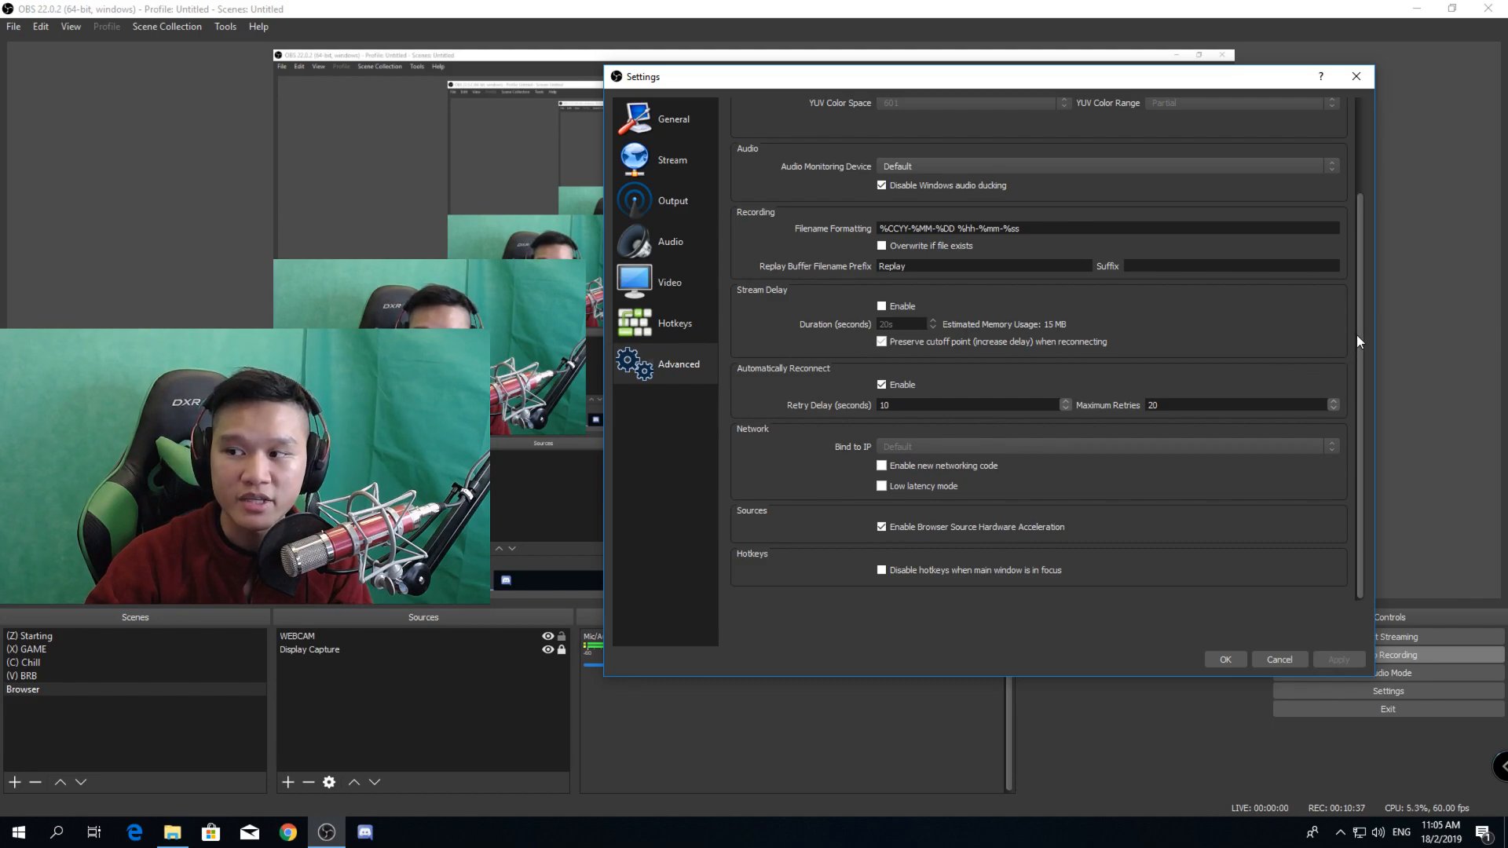
pyautogui.scroll(3, 1361, 314)
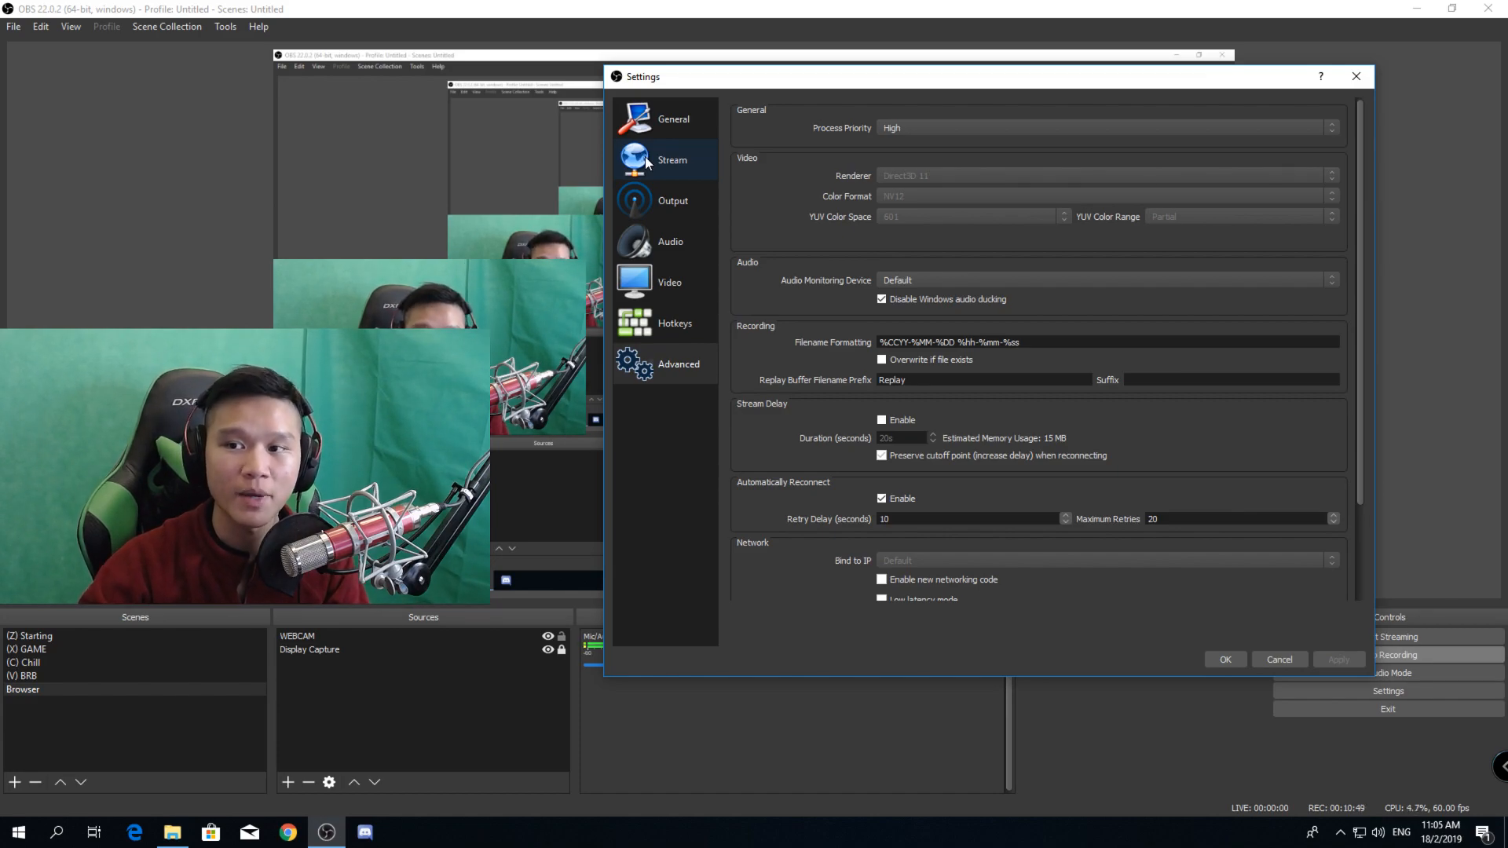
pyautogui.click(650, 199)
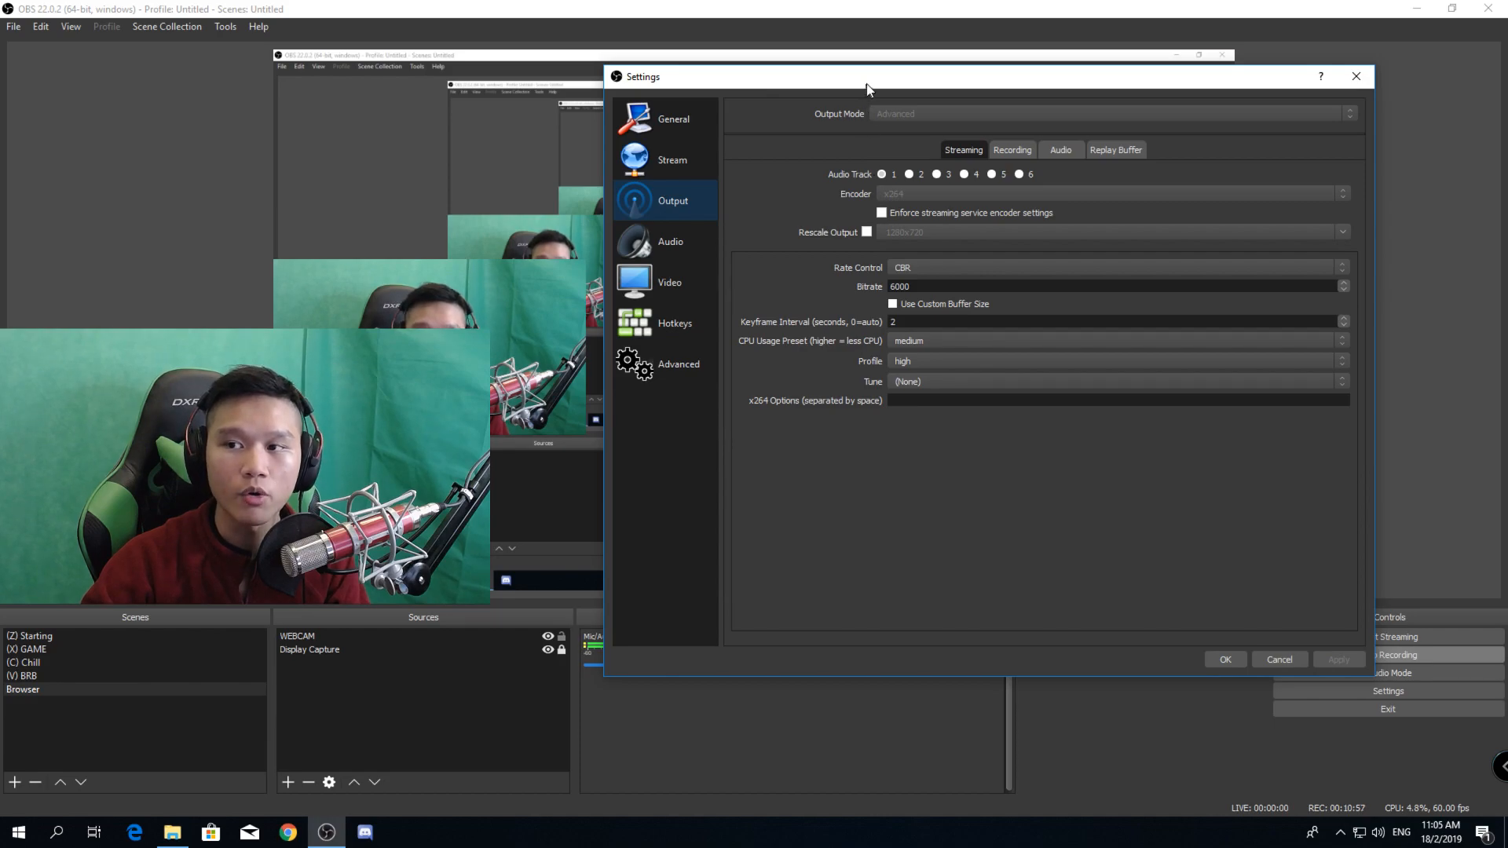
pyautogui.moveTo(861, 82); pyautogui.dragTo(872, 79)
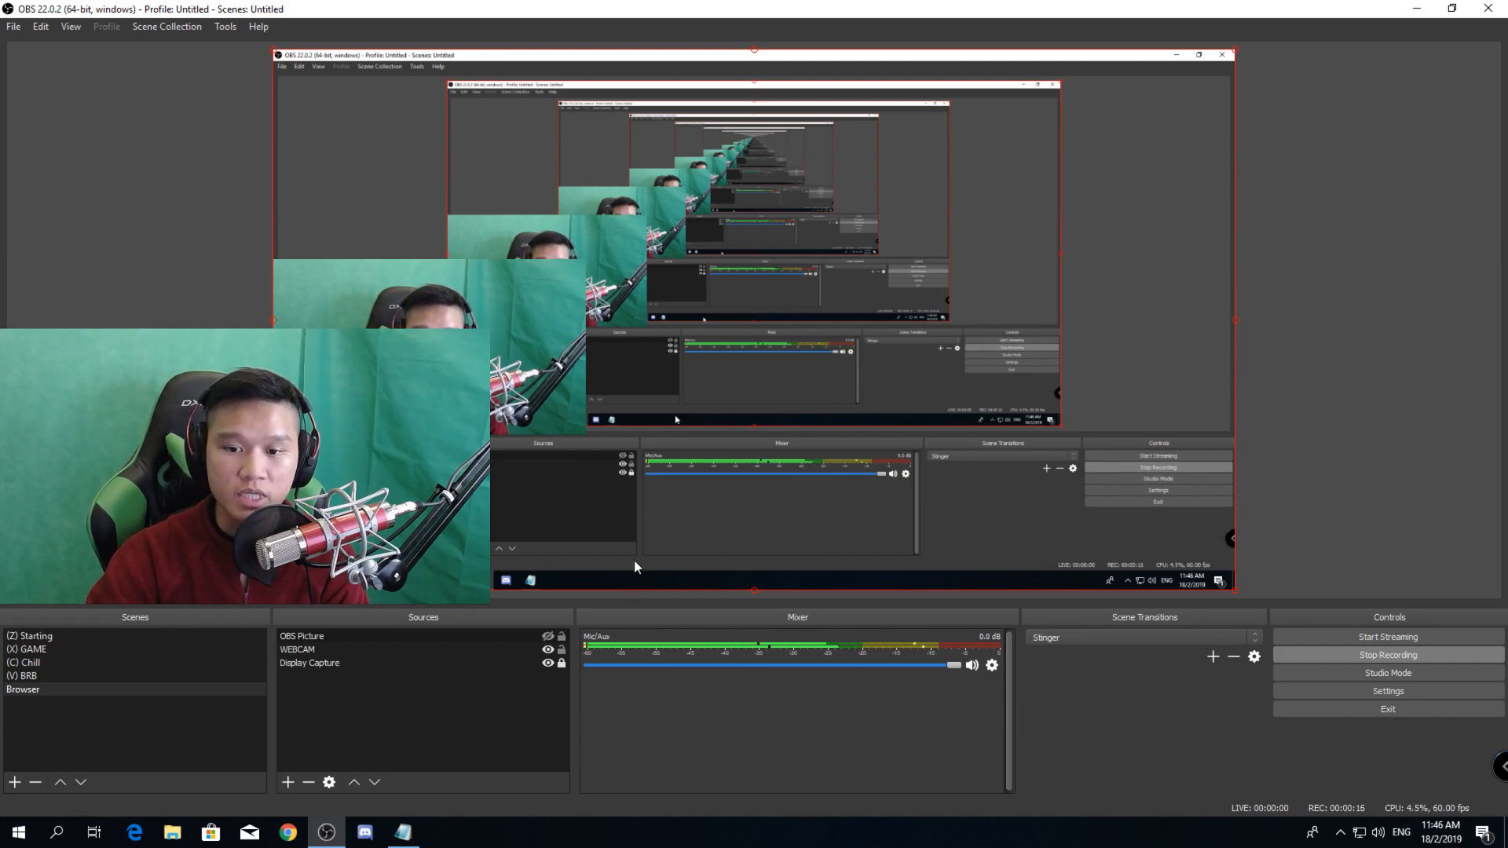
# Open the OBS Picture source's properties, examine its Sync options and remaining NDI settings, and close the properties keeping Sync at Internal
pyautogui.click(334, 664)
pyautogui.click(309, 636)
pyautogui.rightClick(309, 636)
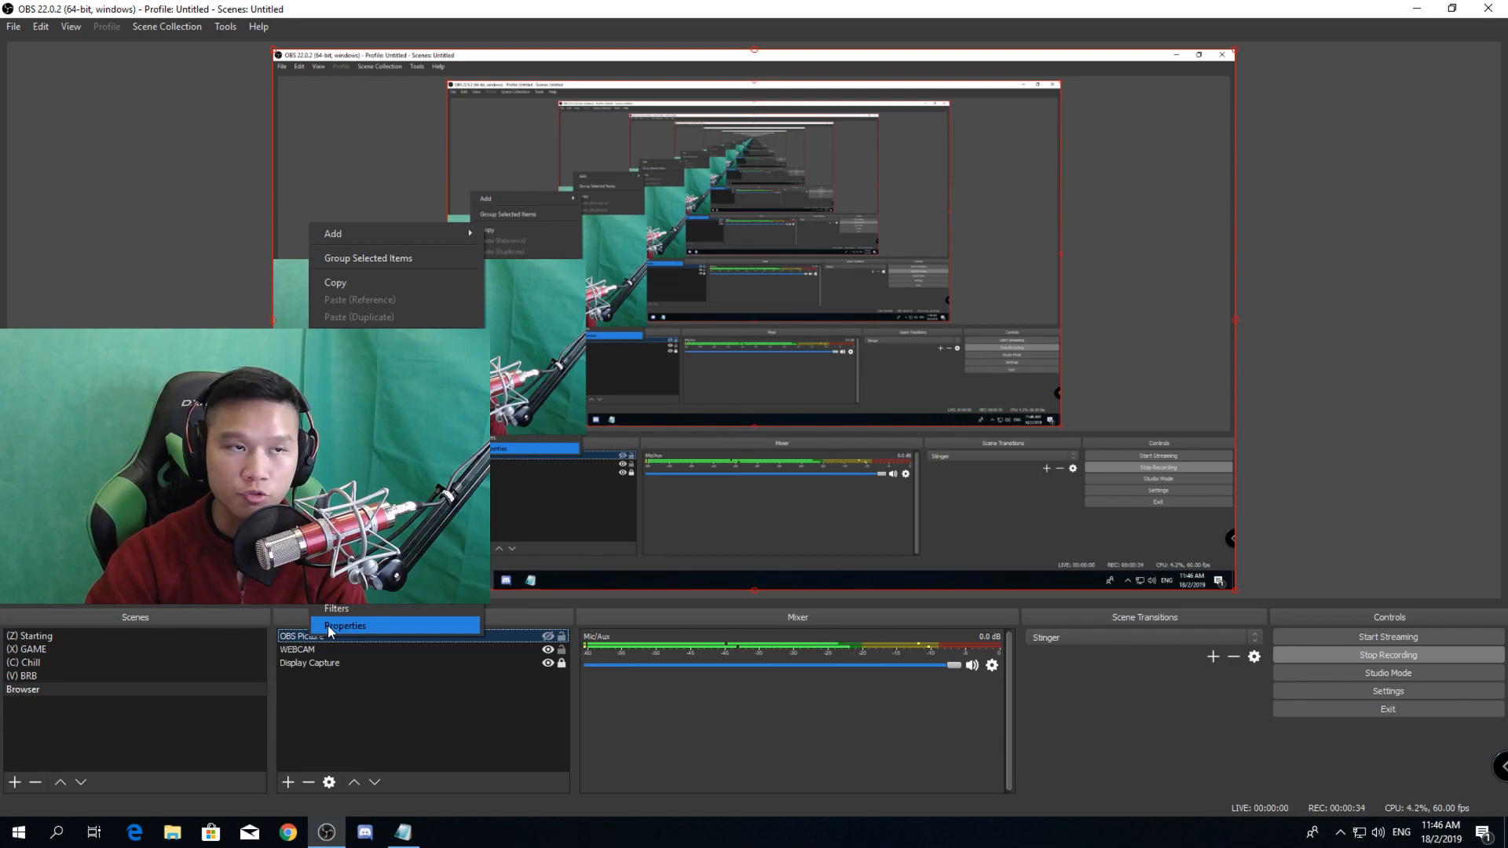
pyautogui.click(346, 626)
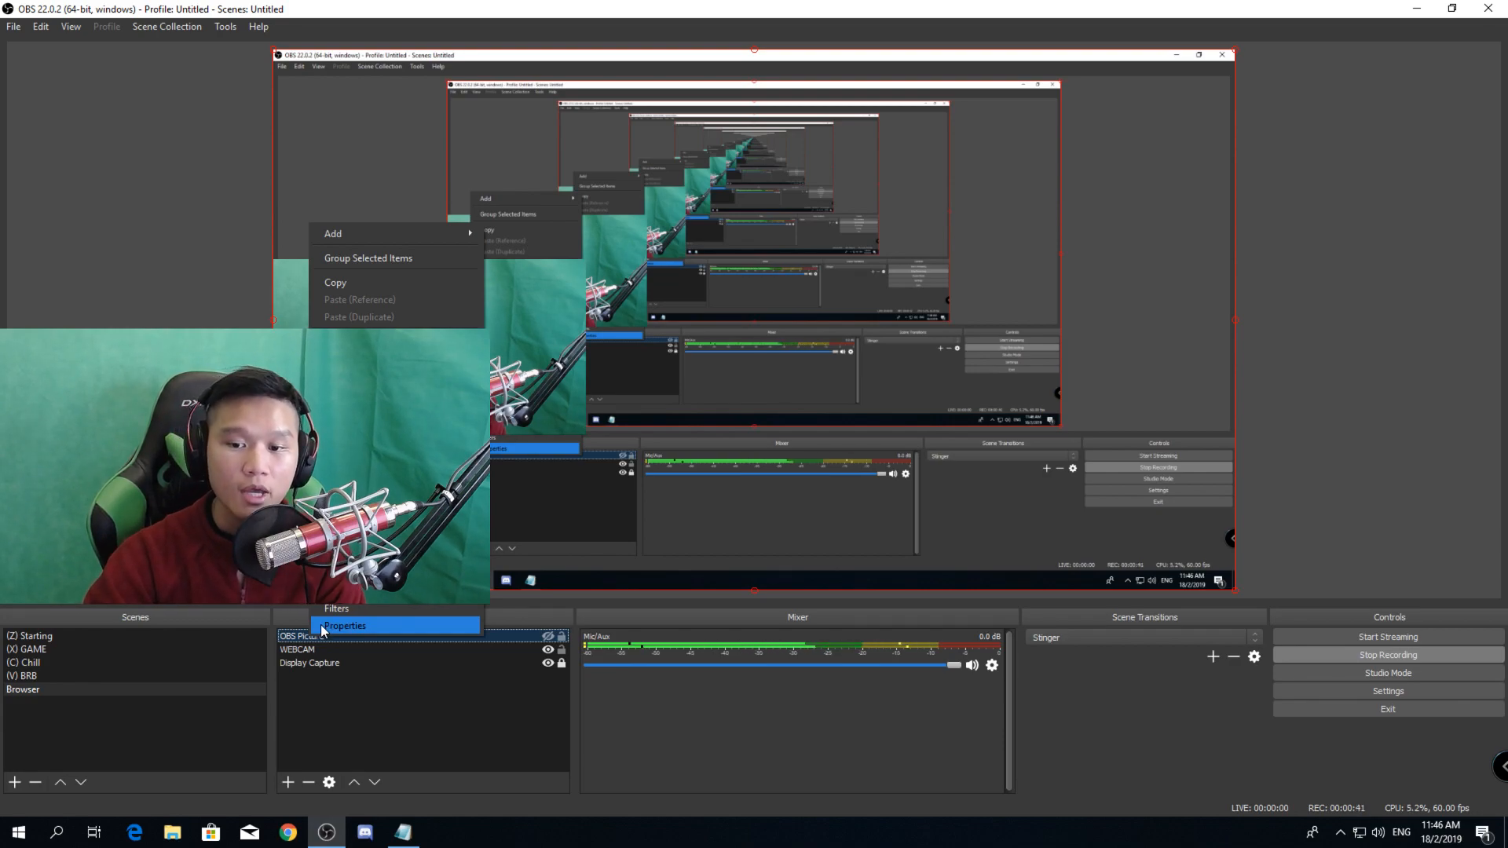
pyautogui.moveTo(531, 144); pyautogui.dragTo(851, 74)
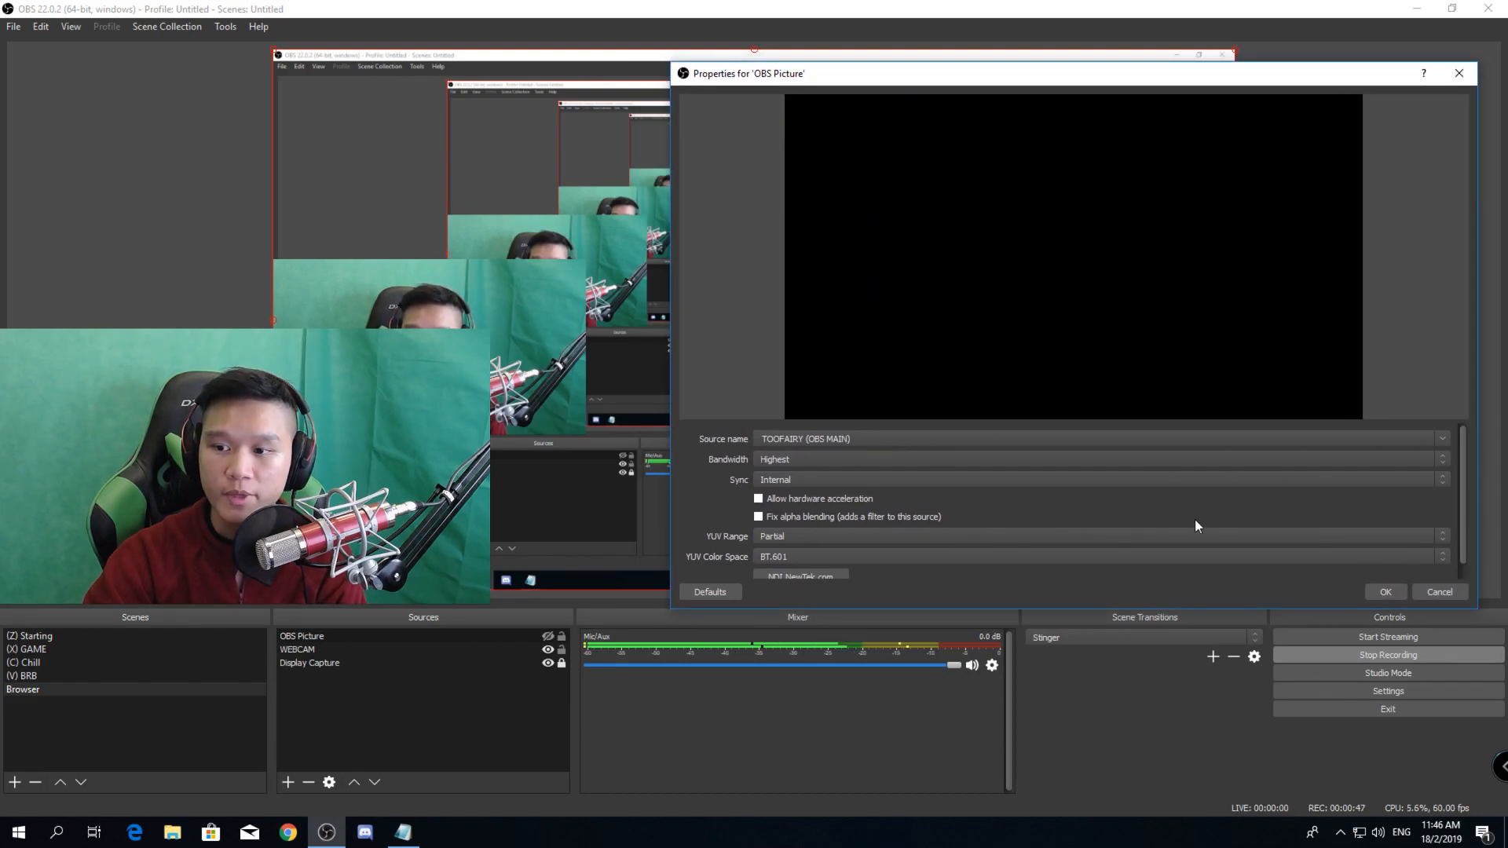
pyautogui.click(770, 482)
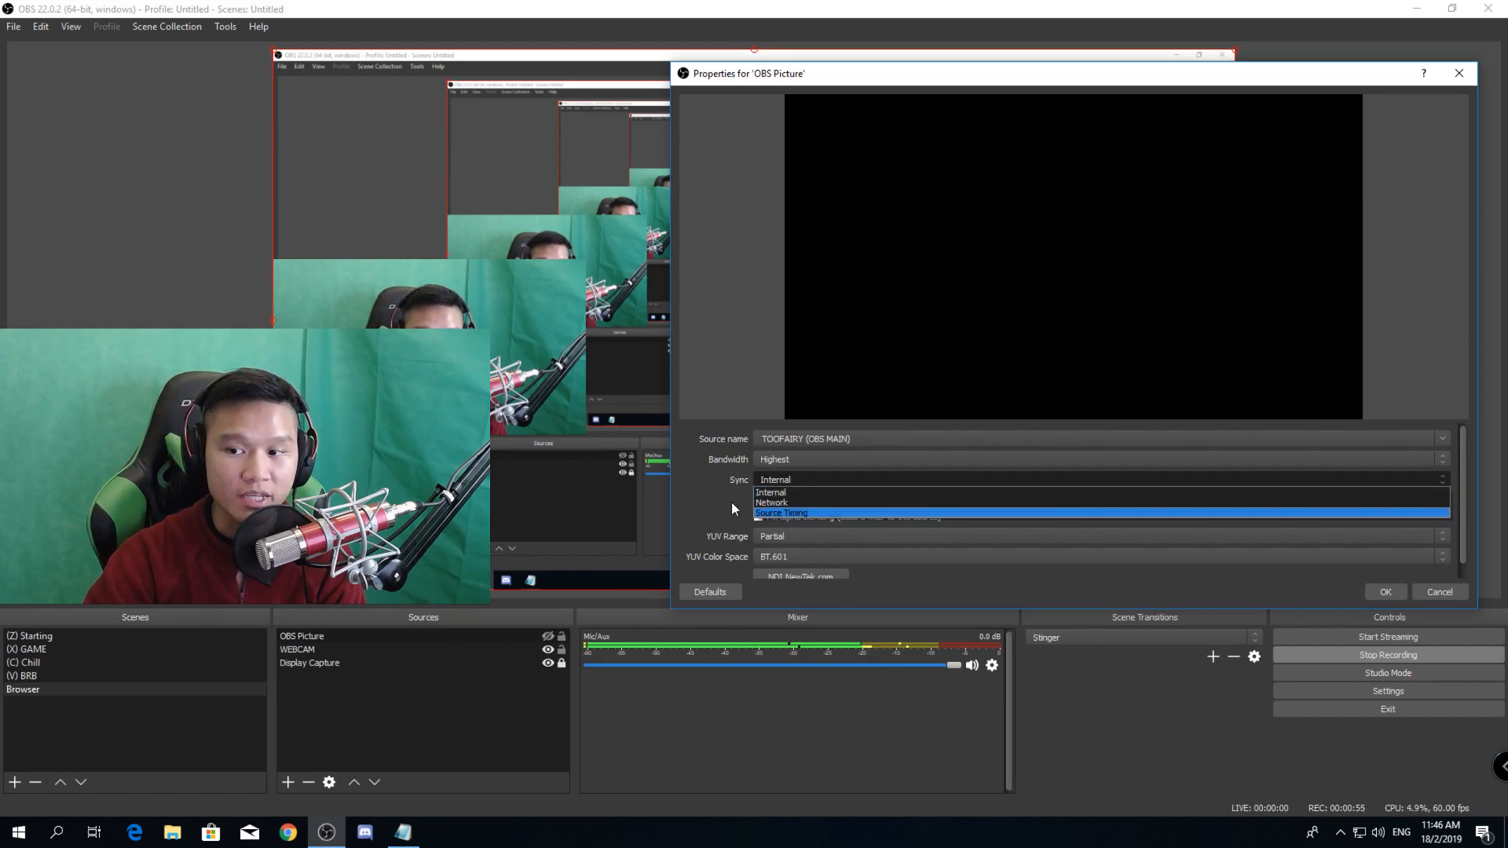
pyautogui.click(732, 501)
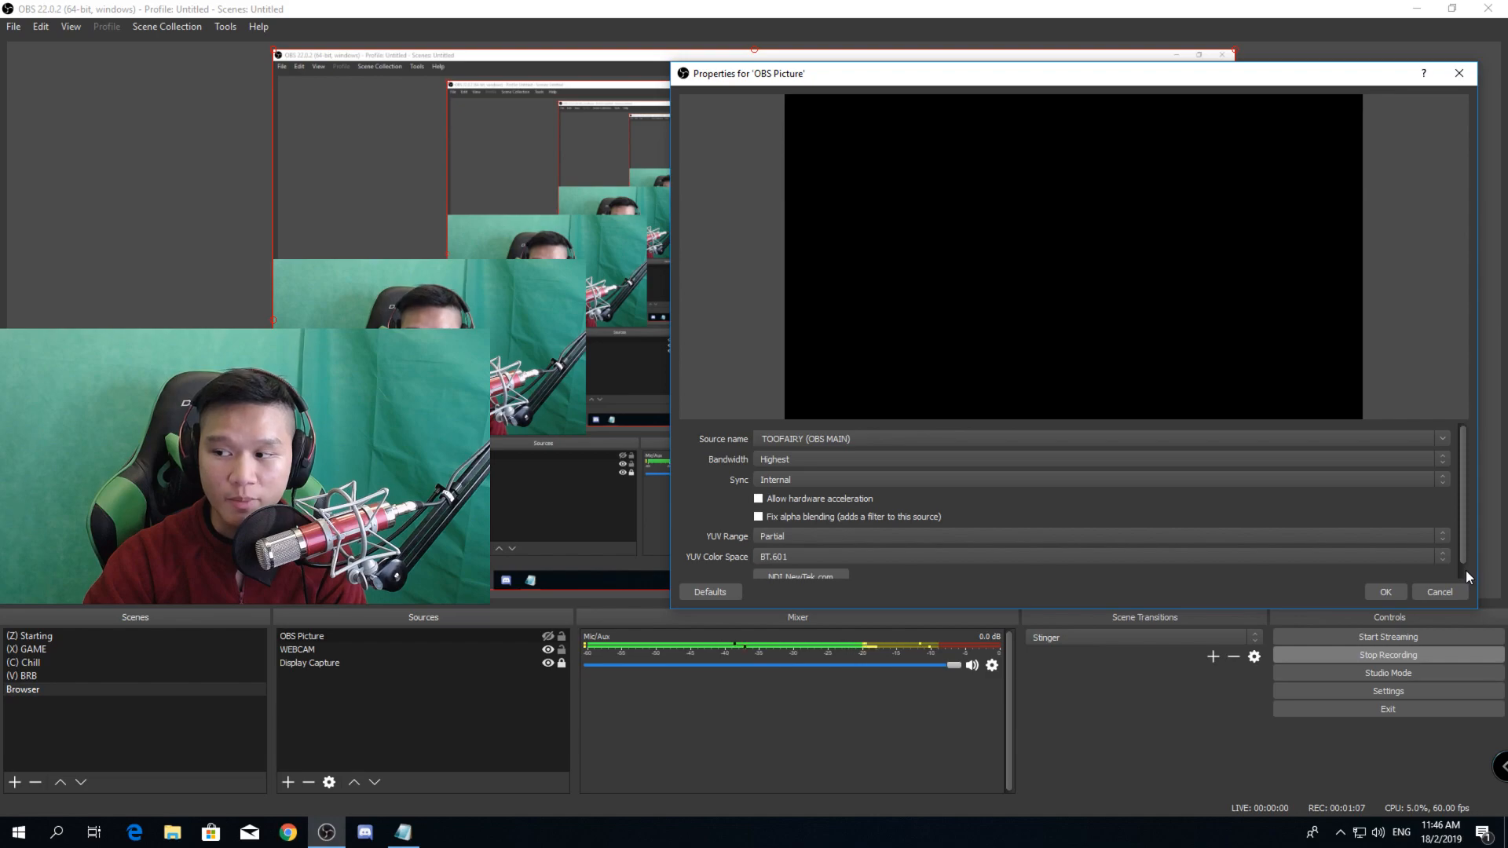
pyautogui.scroll(-1, 1465, 570)
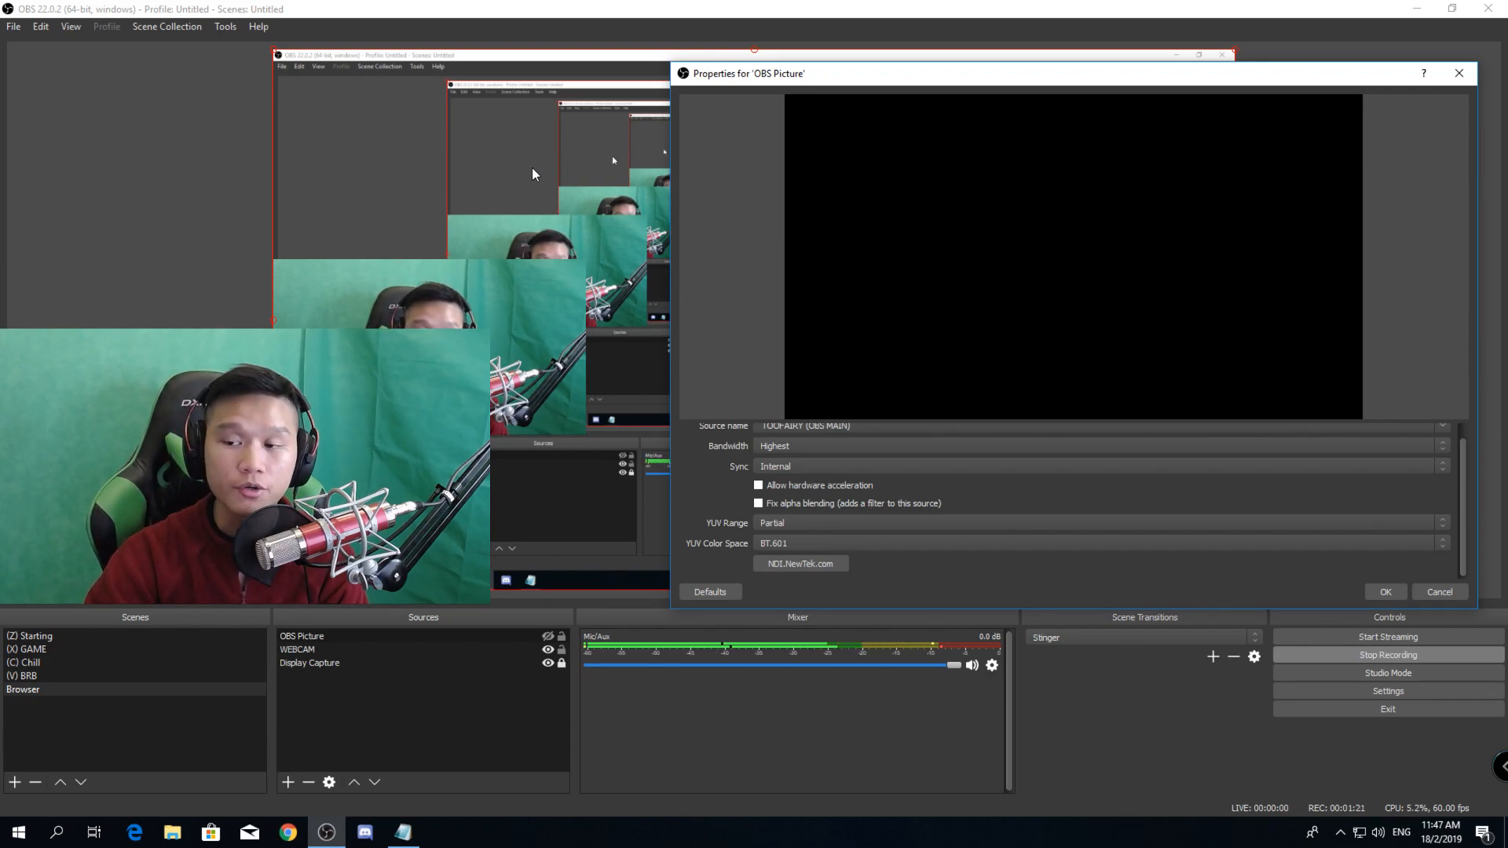
pyautogui.click(1386, 592)
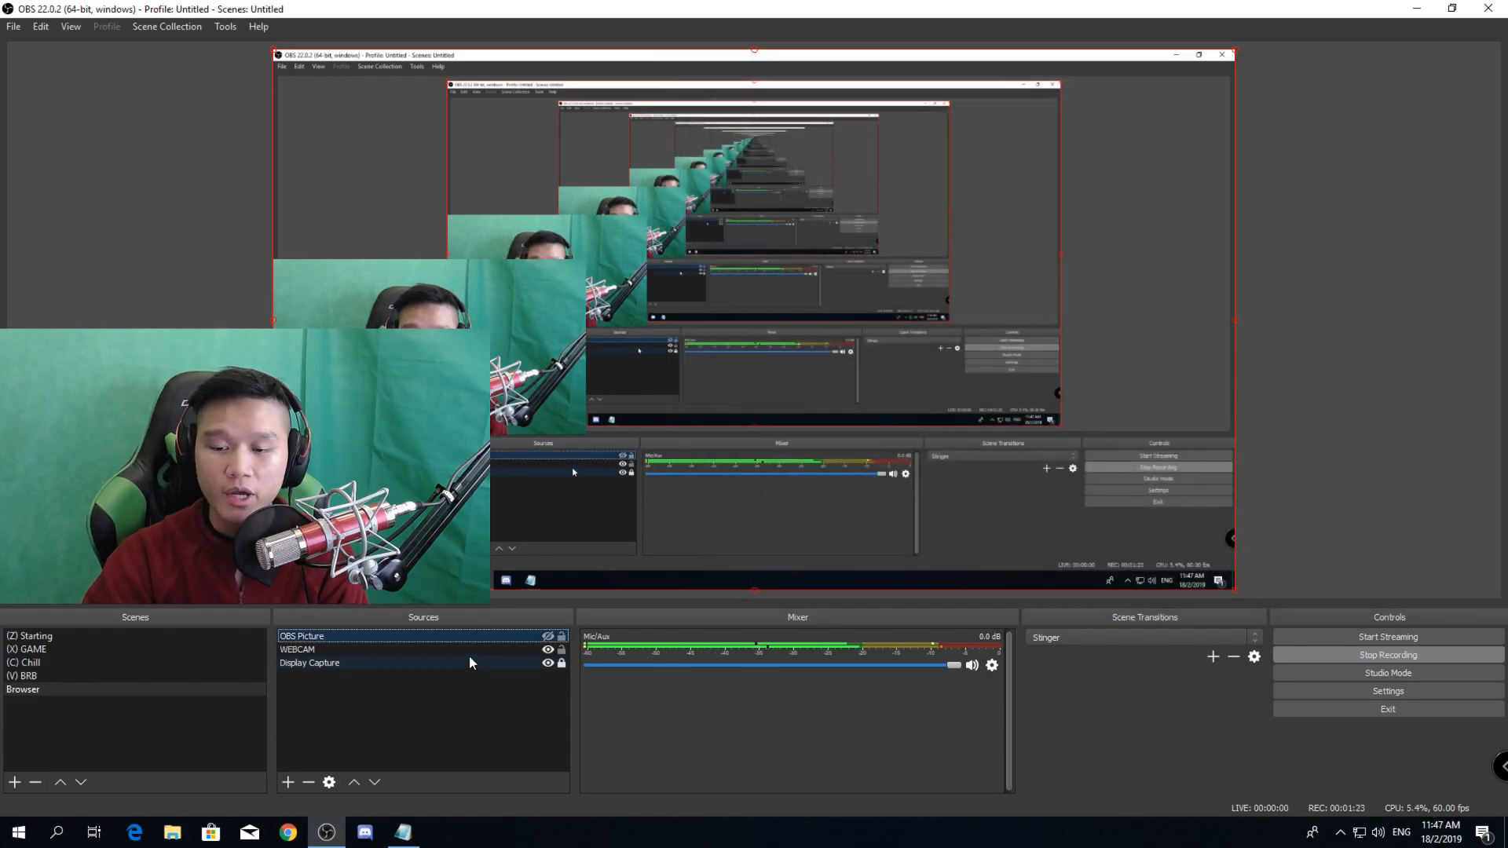
# Switch to the Notepad checklist, reposition its window and highlight the "Game PC OBS Stats" entry while reviewing the list
pyautogui.click(414, 836)
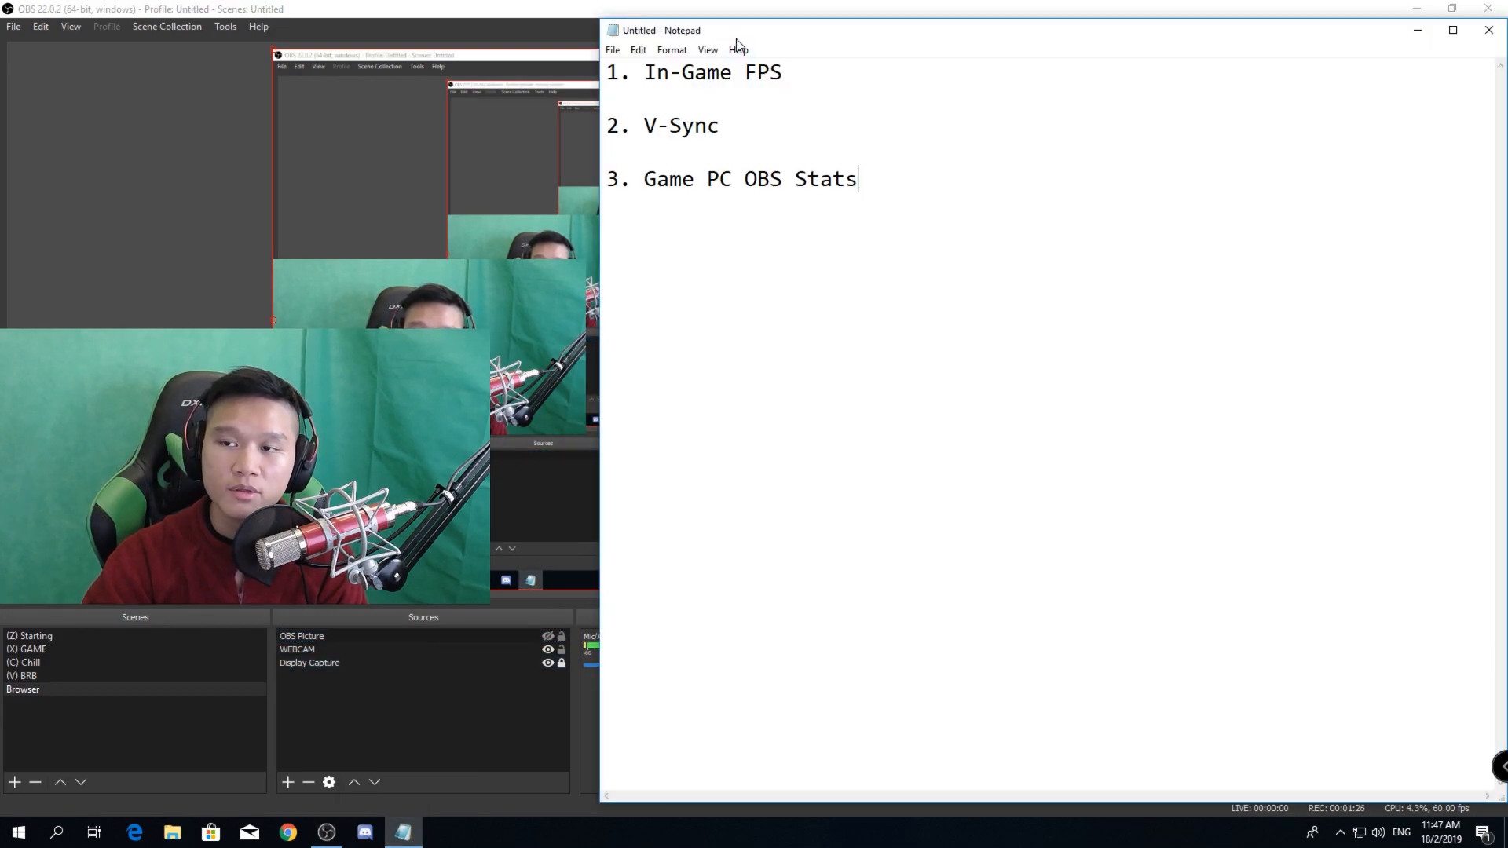
pyautogui.moveTo(738, 28); pyautogui.dragTo(734, 20)
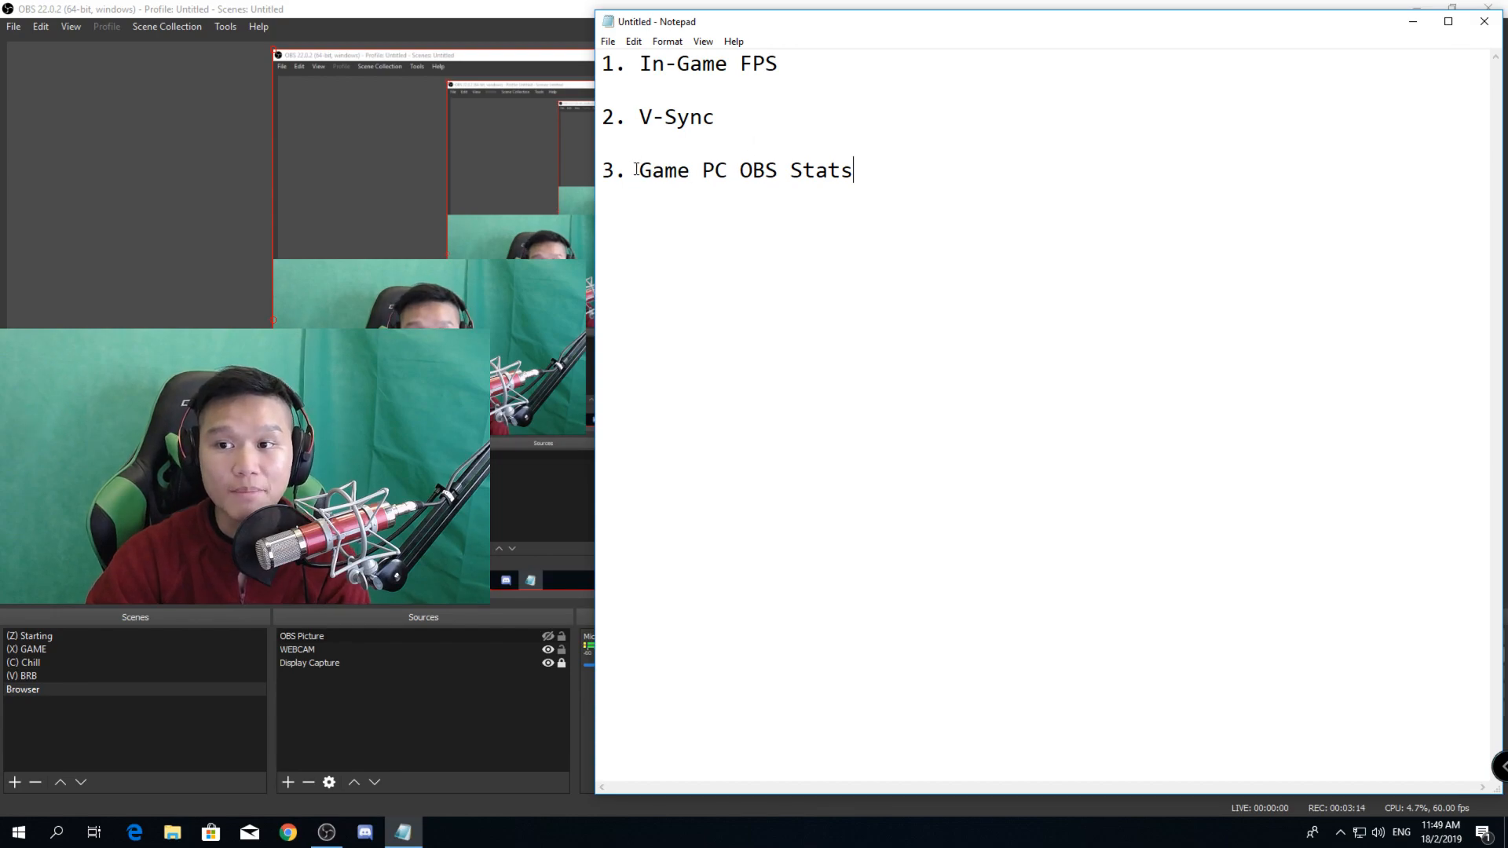
pyautogui.click(791, 171)
pyautogui.moveTo(853, 170); pyautogui.dragTo(639, 171)
pyautogui.click(852, 169)
pyautogui.moveTo(853, 170); pyautogui.dragTo(639, 172)
pyautogui.click(841, 171)
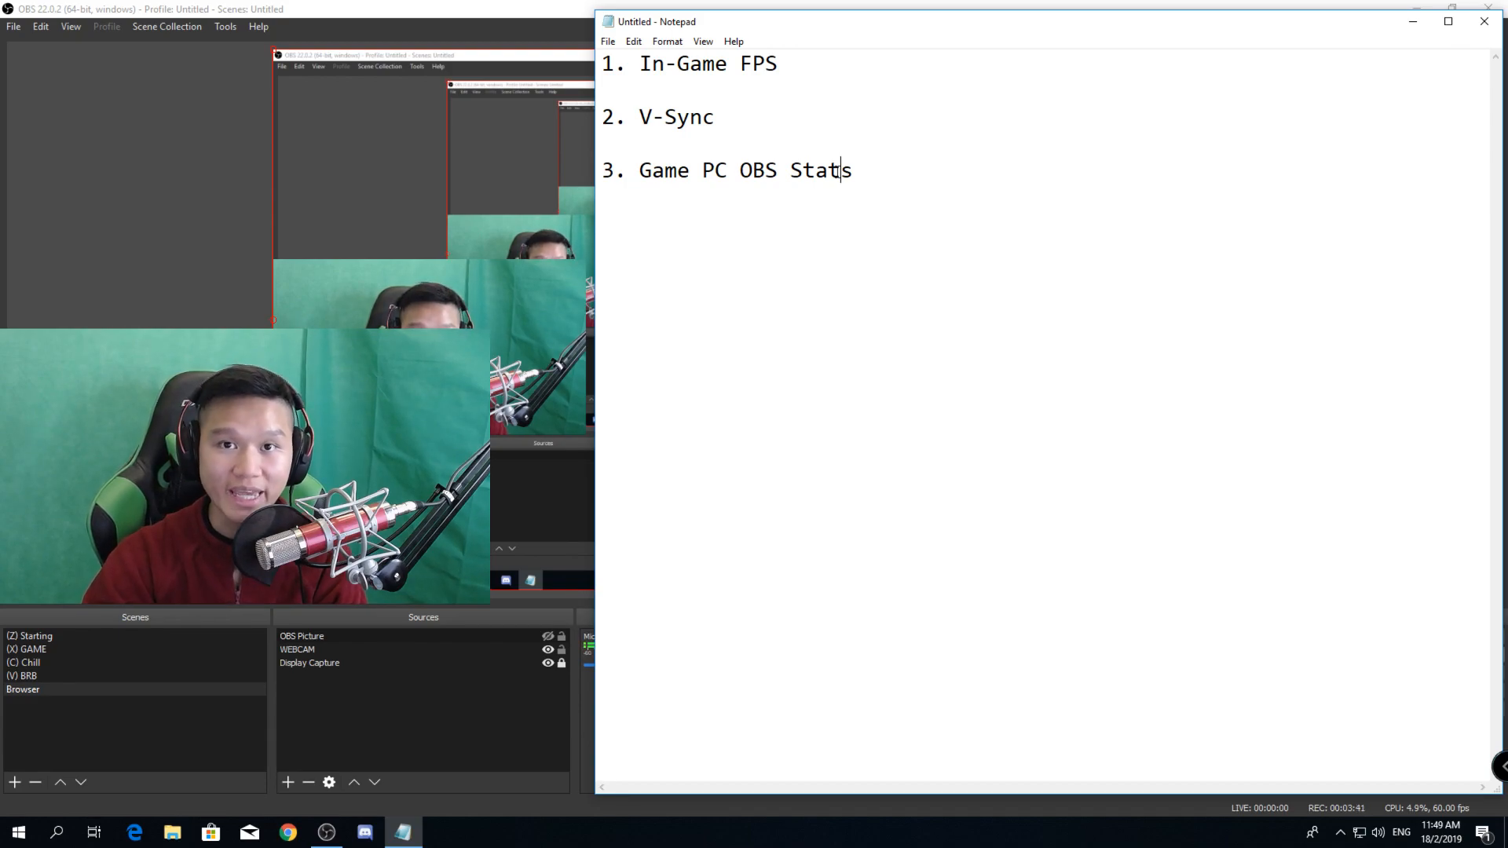
pyautogui.click(863, 173)
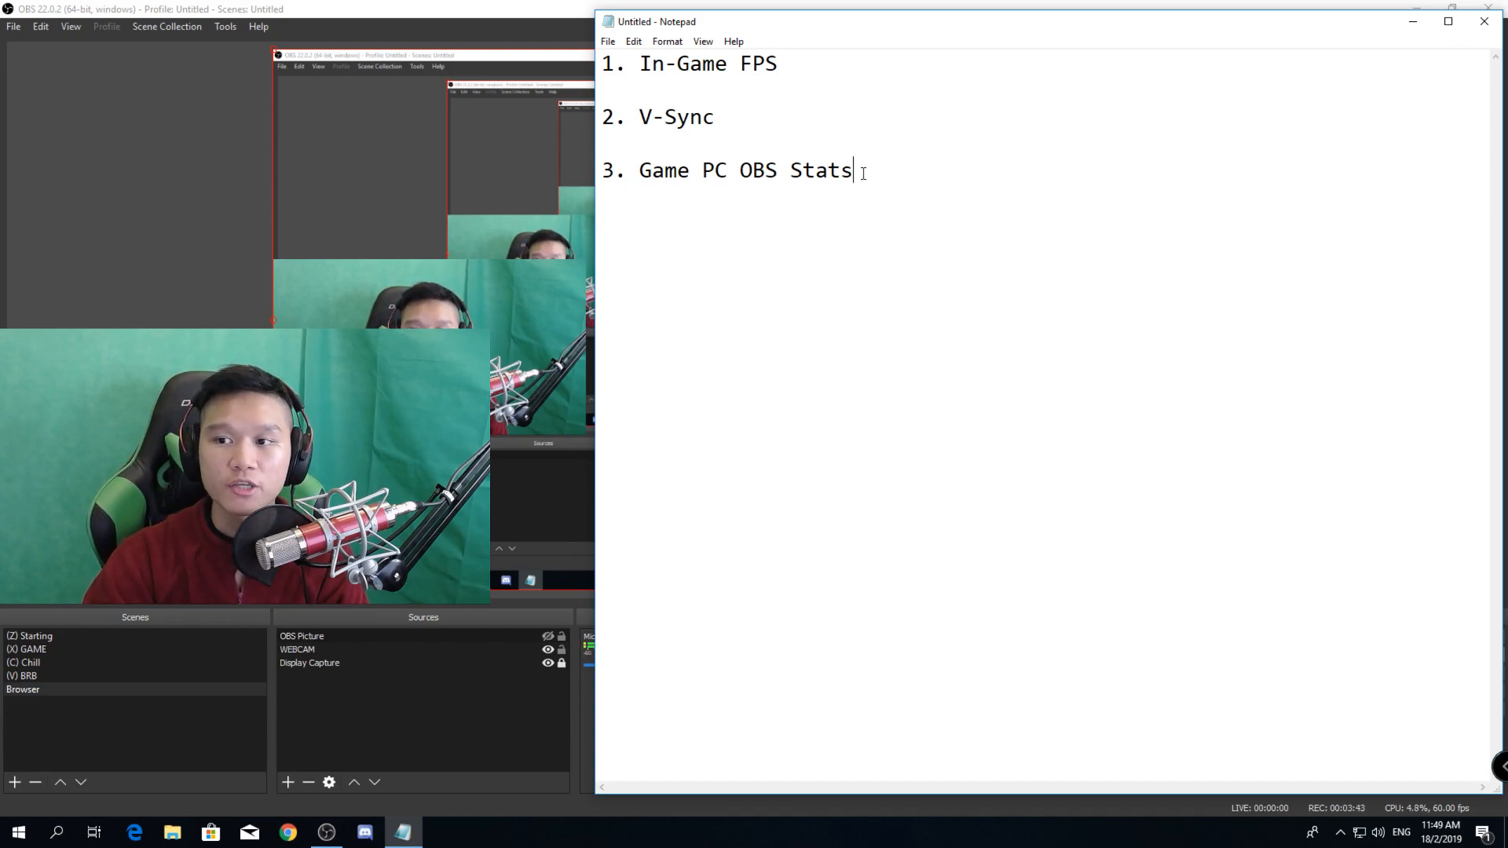
pyautogui.moveTo(791, 170); pyautogui.dragTo(855, 170)
# Add a fourth checklist entry reading "4.Uninstall NDI / OBS Studio", leaving a blank line below the third entry
pyautogui.click(855, 169)
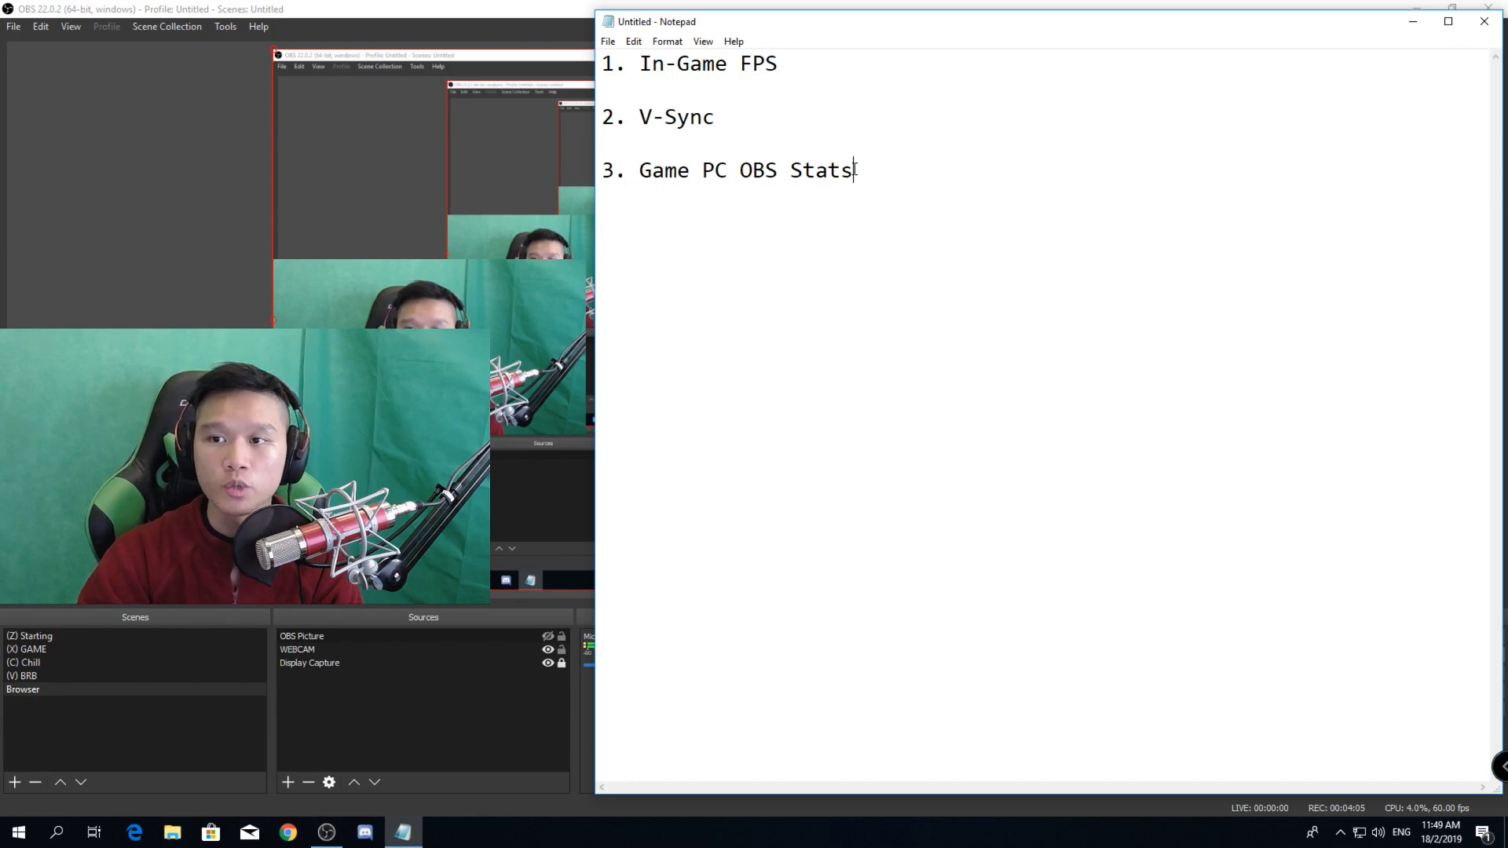
pyautogui.press('Return')
pyautogui.press('Return')
pyautogui.write('4.')
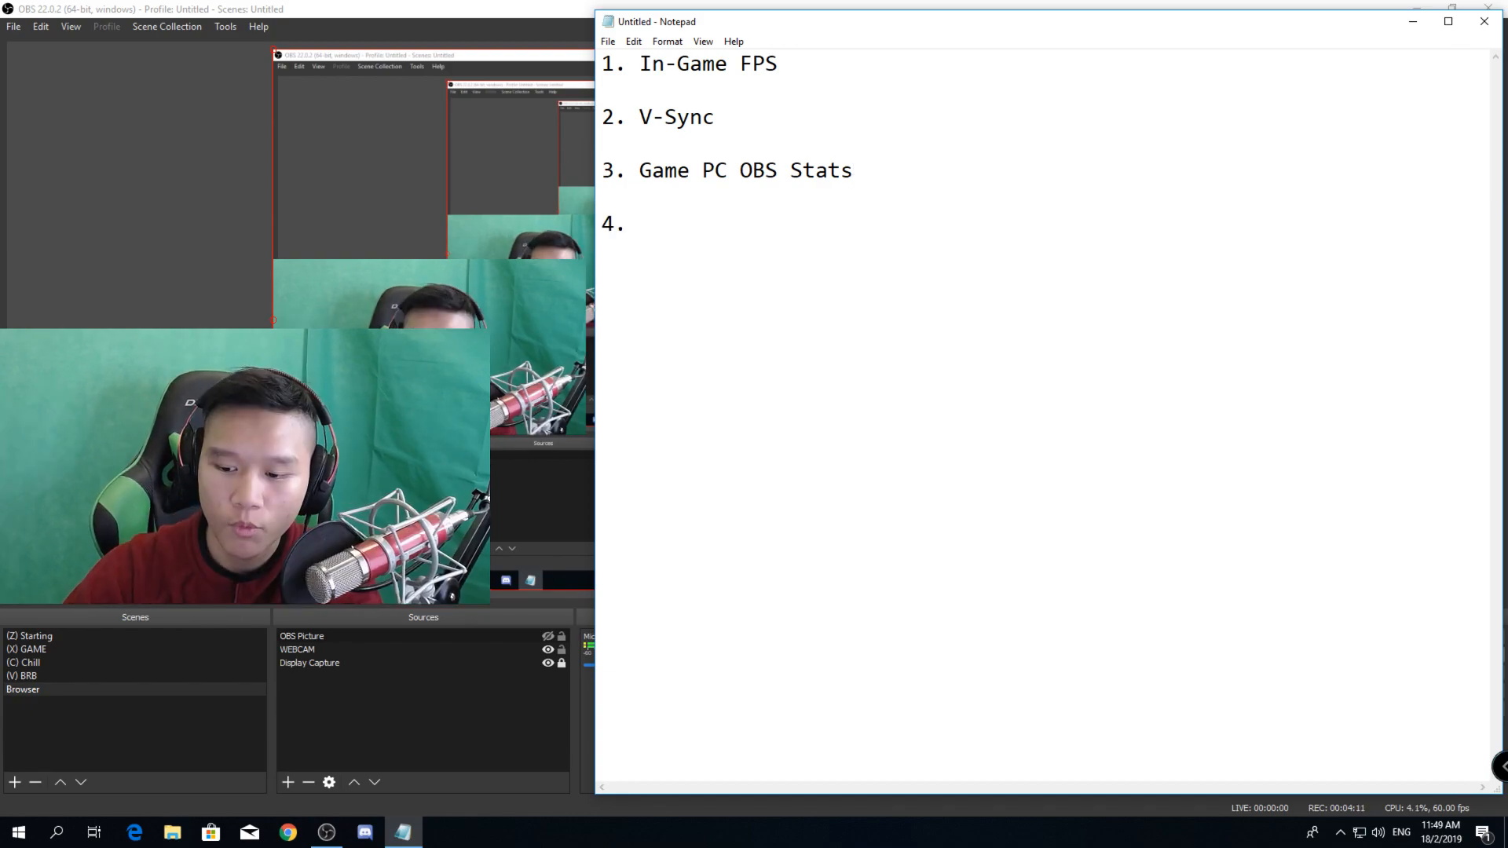
pyautogui.write('Uninstall NDI')
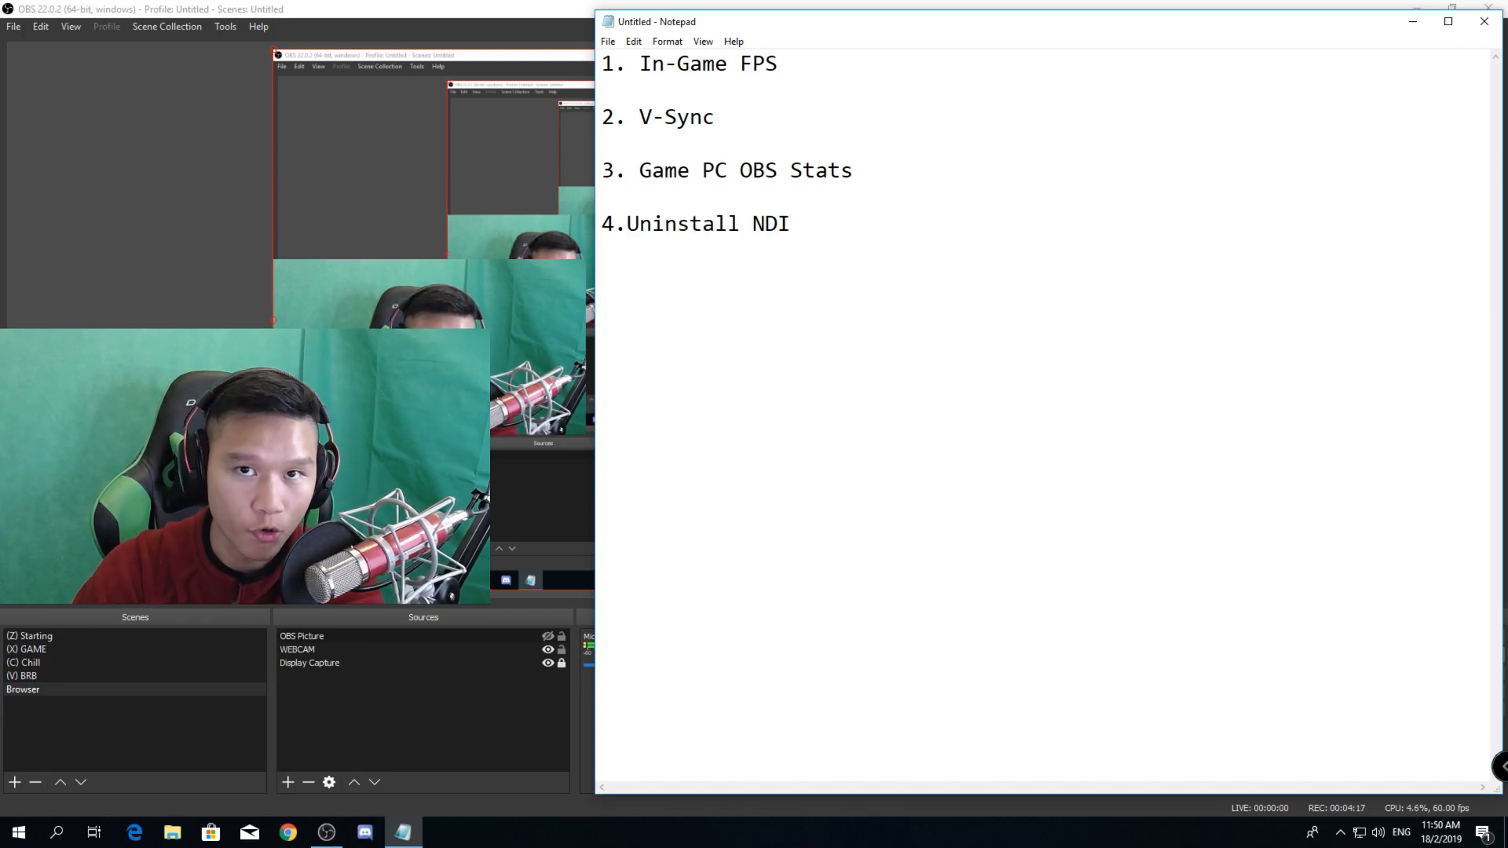
pyautogui.write('  /')
pyautogui.press('BackSpace')
pyautogui.press('BackSpace')
pyautogui.write('/ OBS Studio /')
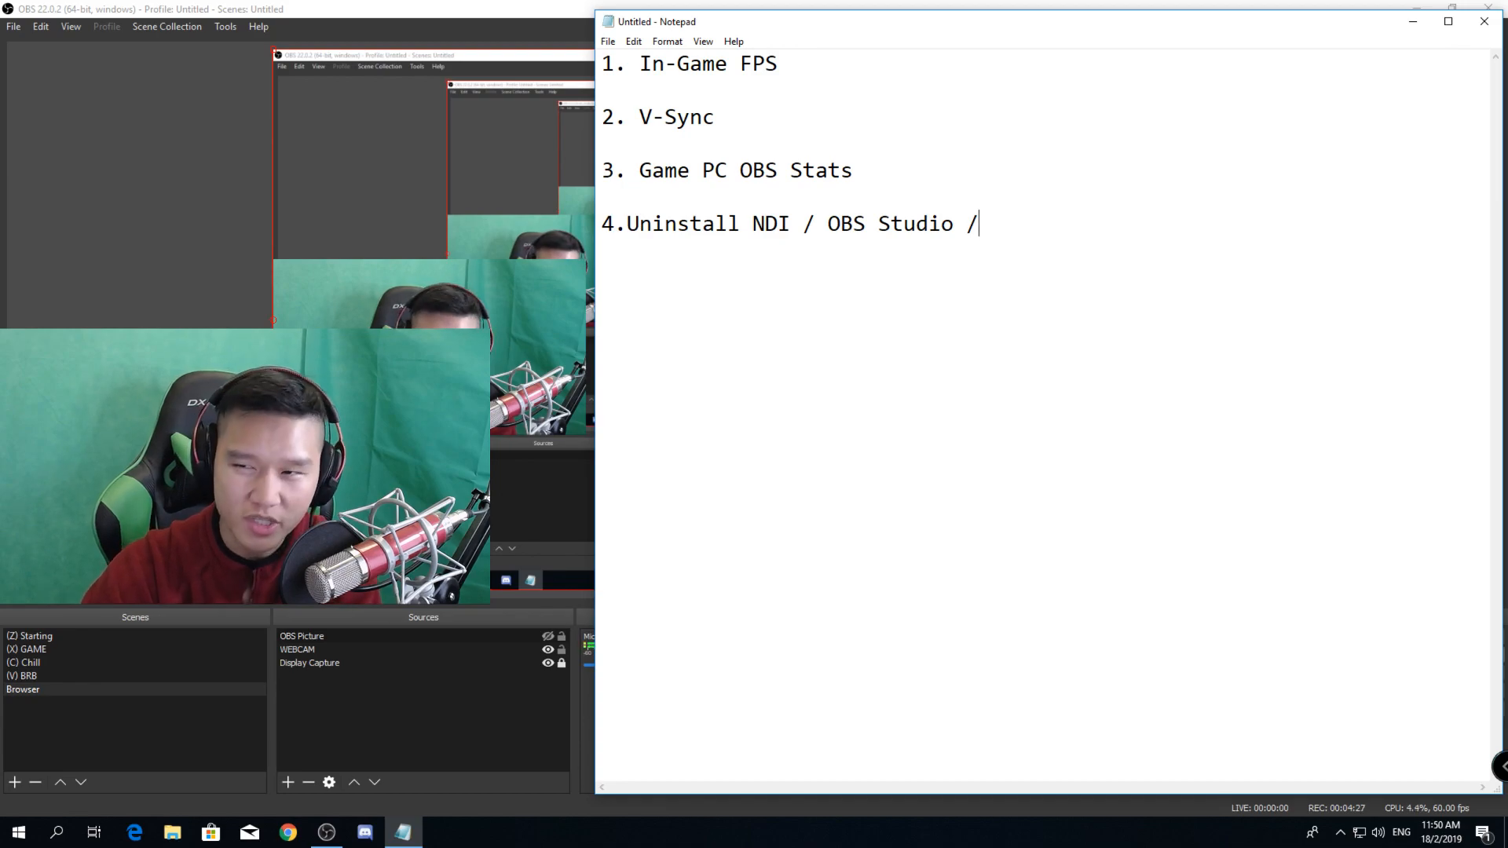
pyautogui.press('BackSpace')
pyautogui.press('BackSpace')
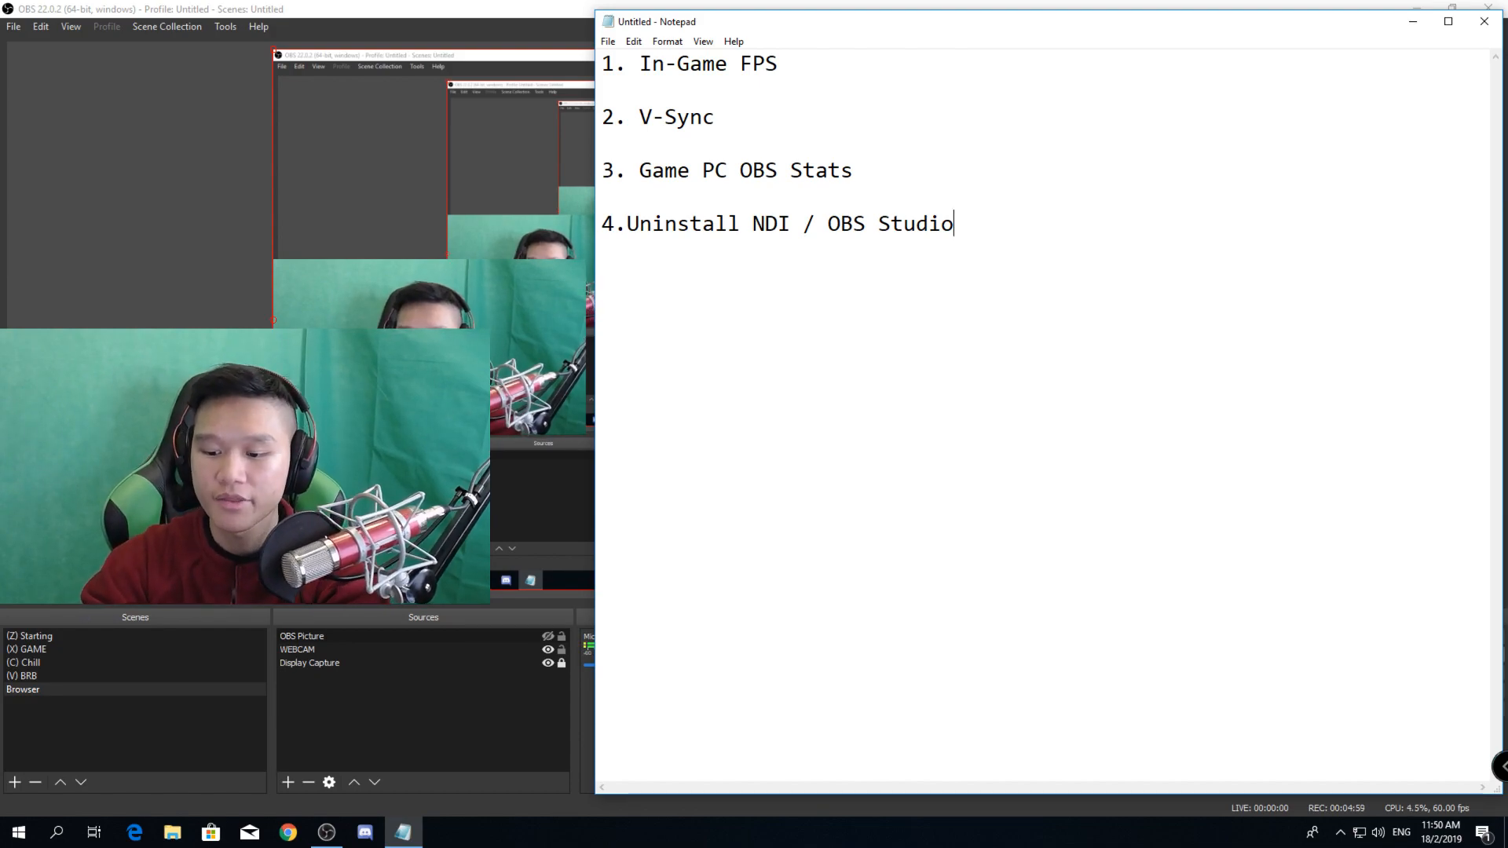
# Start a fifth checklist entry numbered "5.", leaving a blank line below the fourth entry
pyautogui.press('Return')
pyautogui.press('Return')
pyautogui.write('5.')
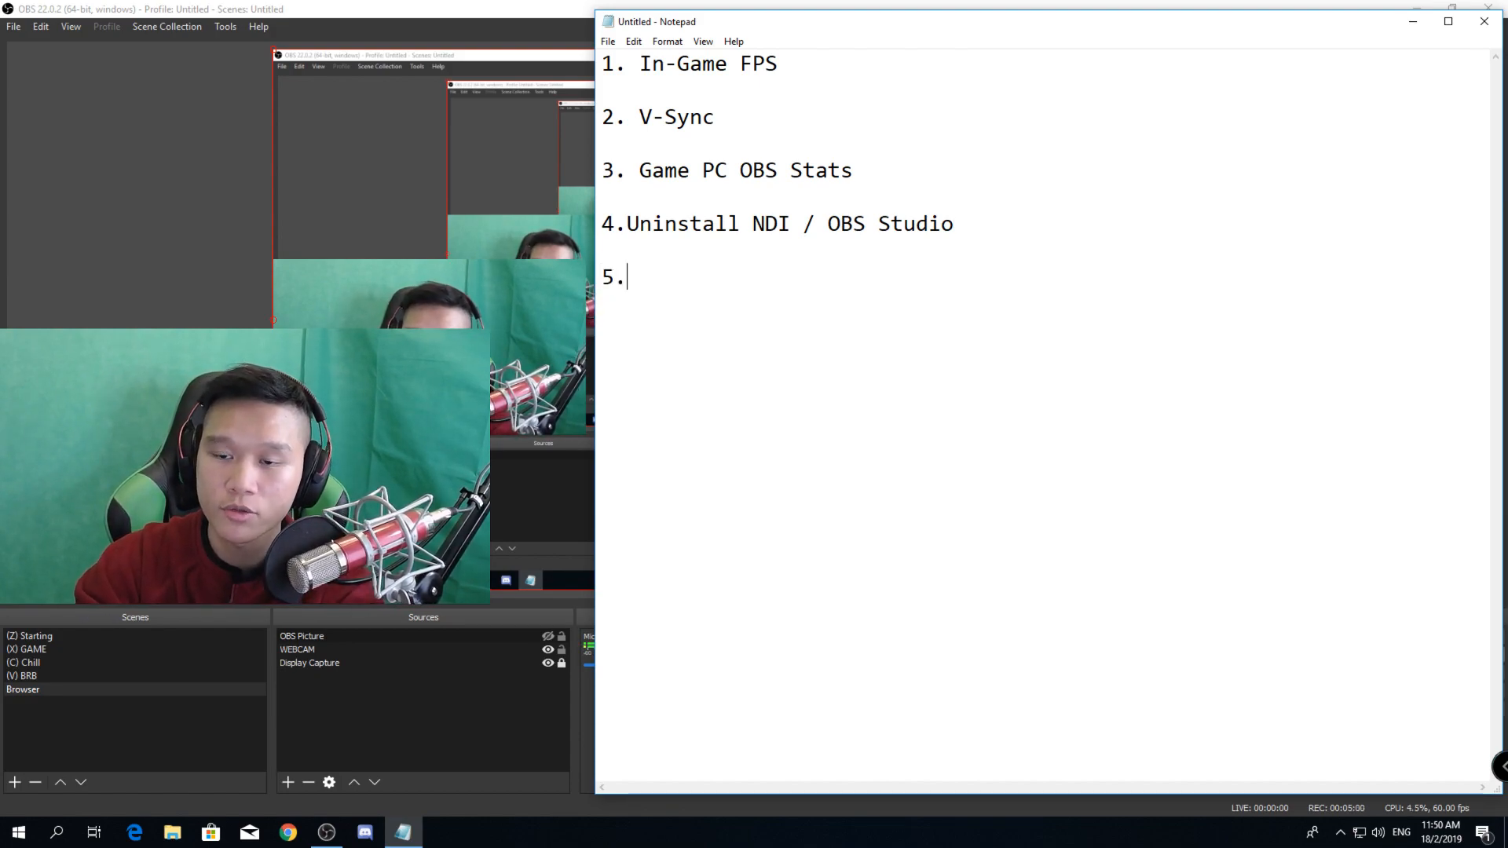
pyautogui.write(' Stream PC')
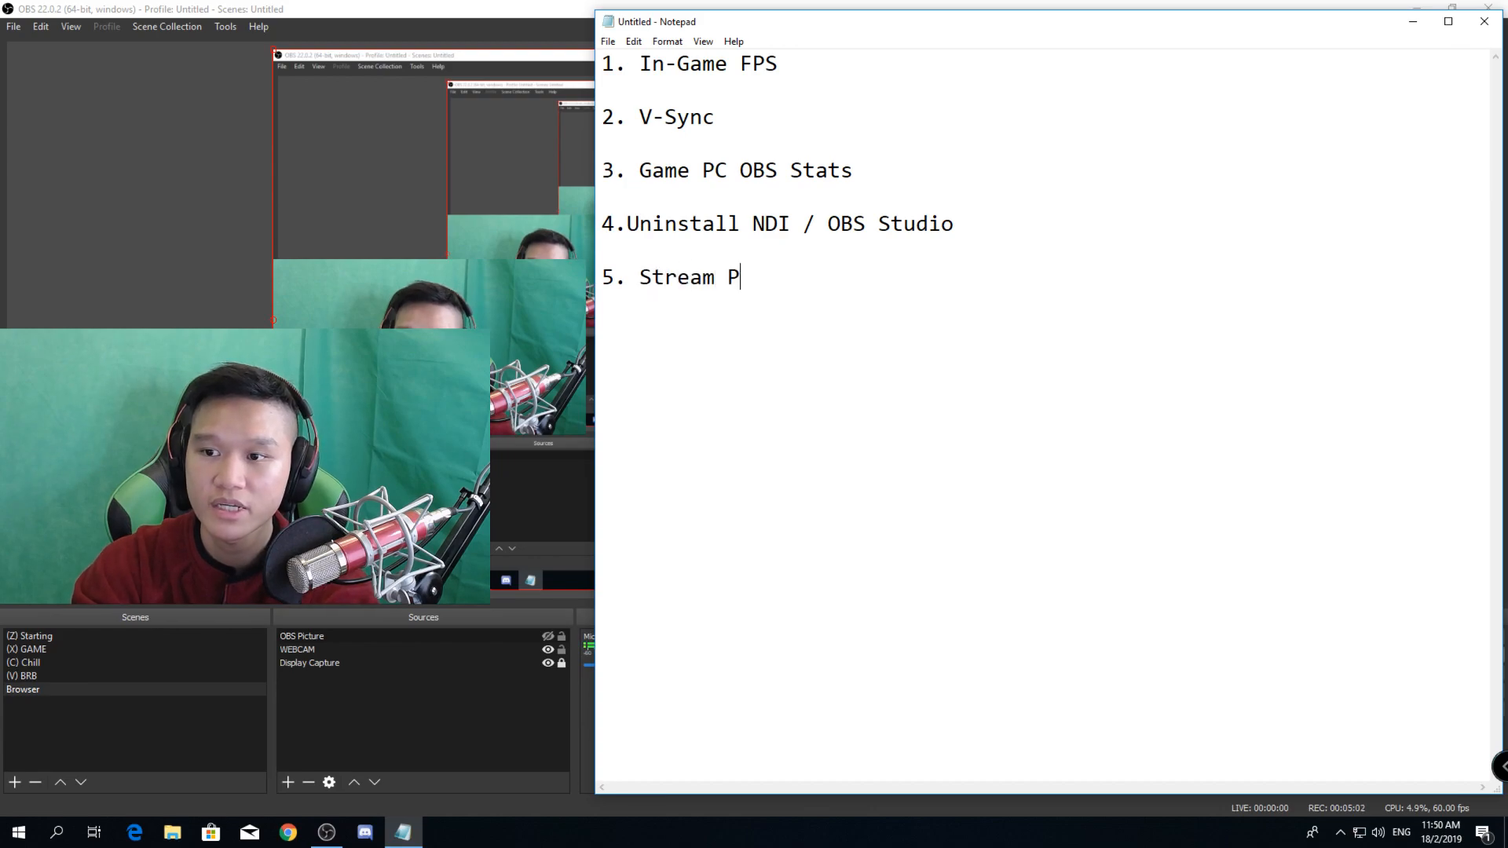
pyautogui.press('BackSpace')
pyautogui.press('BackSpace')
pyautogui.press('BackSpace')
pyautogui.press('BackSpace')
pyautogui.press('BackSpace')
pyautogui.press('BackSpace')
pyautogui.press('BackSpace')
pyautogui.press('BackSpace')
pyautogui.press('BackSpace')
pyautogui.press('BackSpace')
# Fill in the fifth checklist entry as "Game PC runs your game and OBS studio" and begin a new line below it
pyautogui.write('Gam')
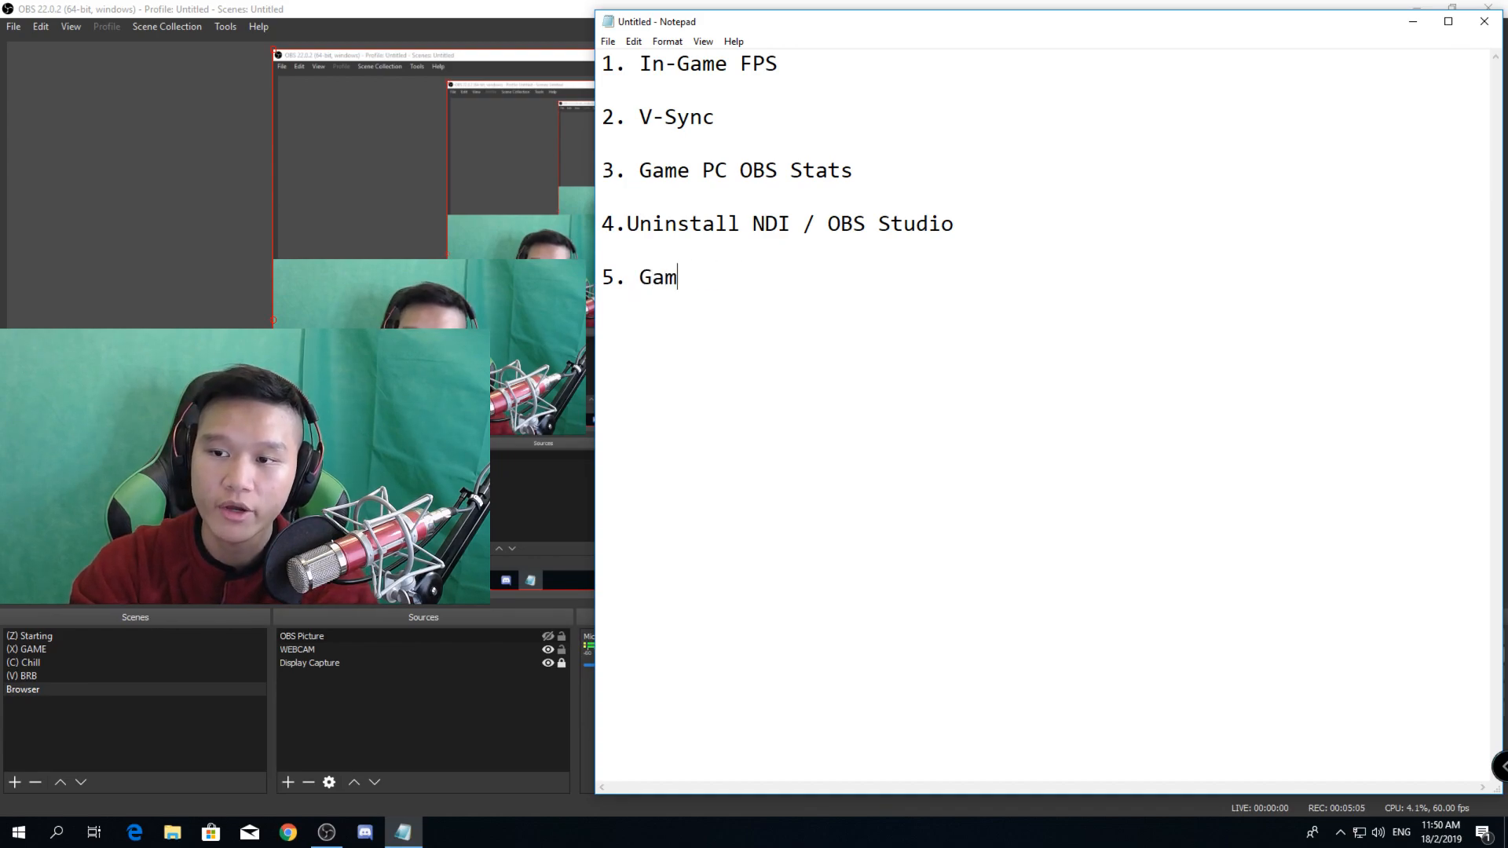
pyautogui.write('e PC run')
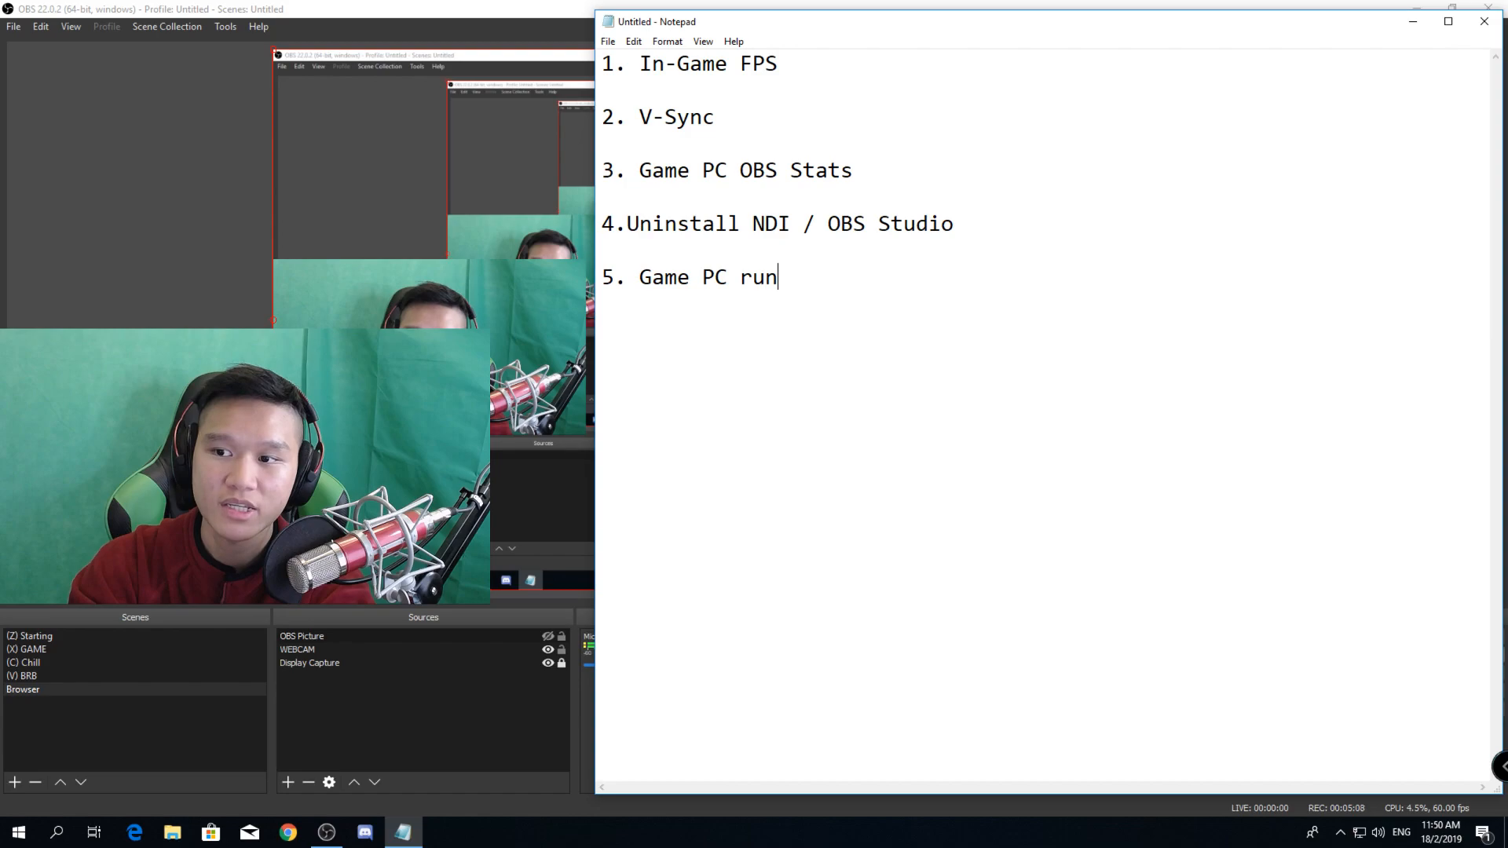
pyautogui.write('s your game and OBS studio')
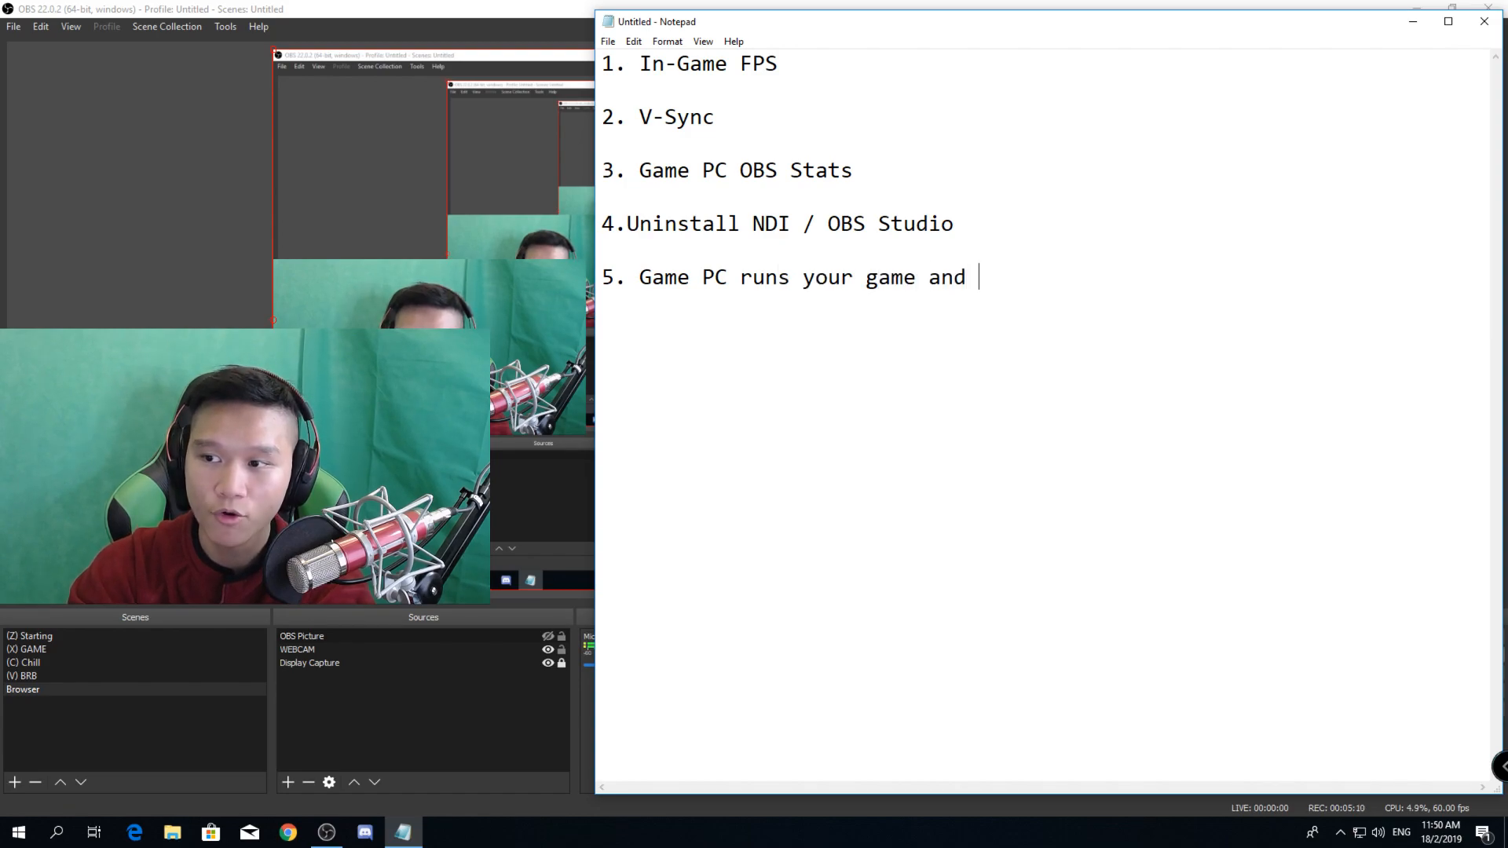
pyautogui.press('Return')
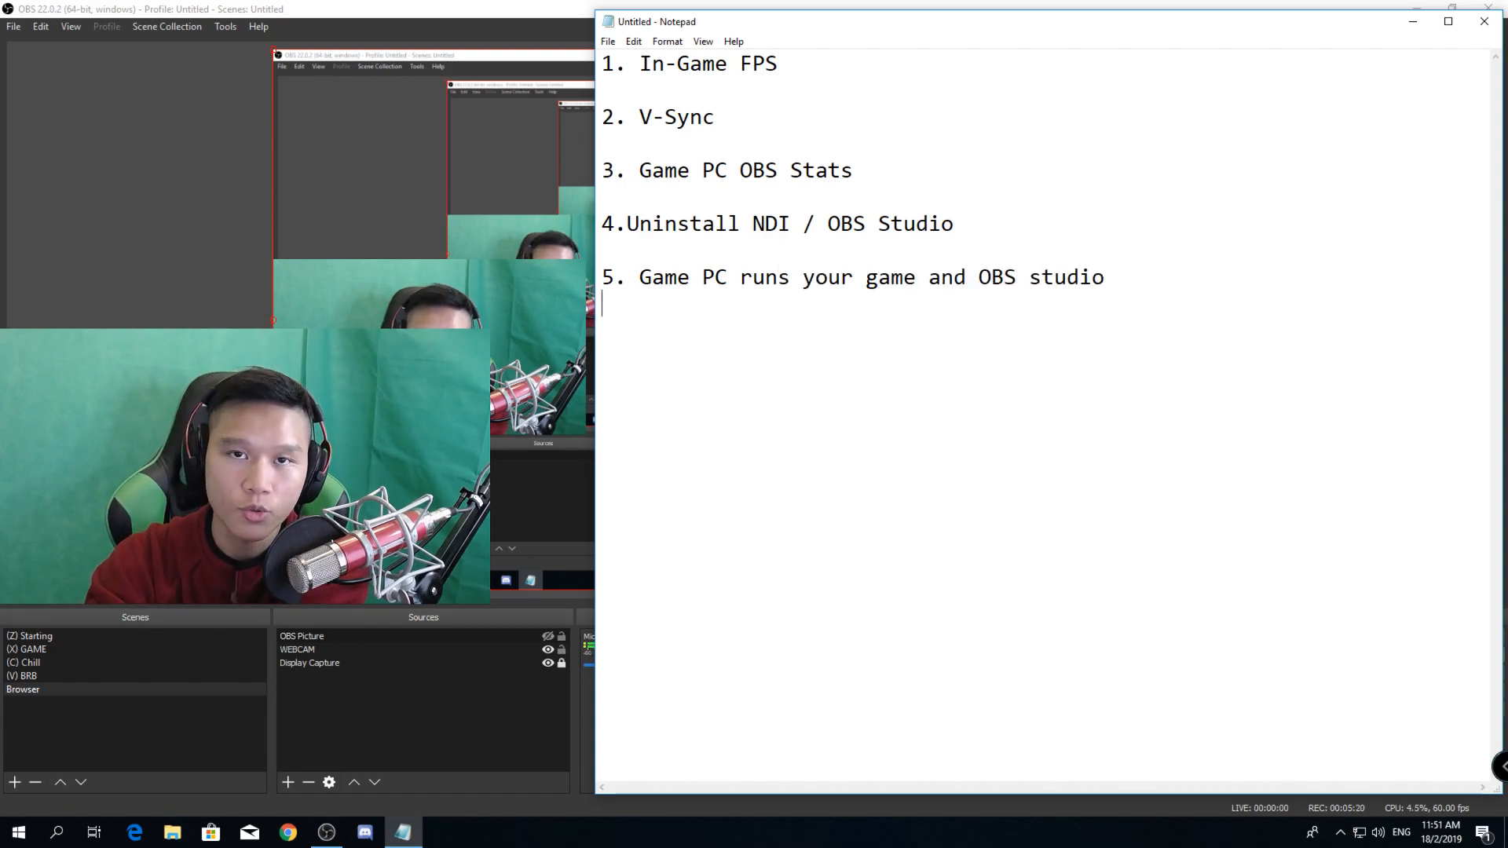